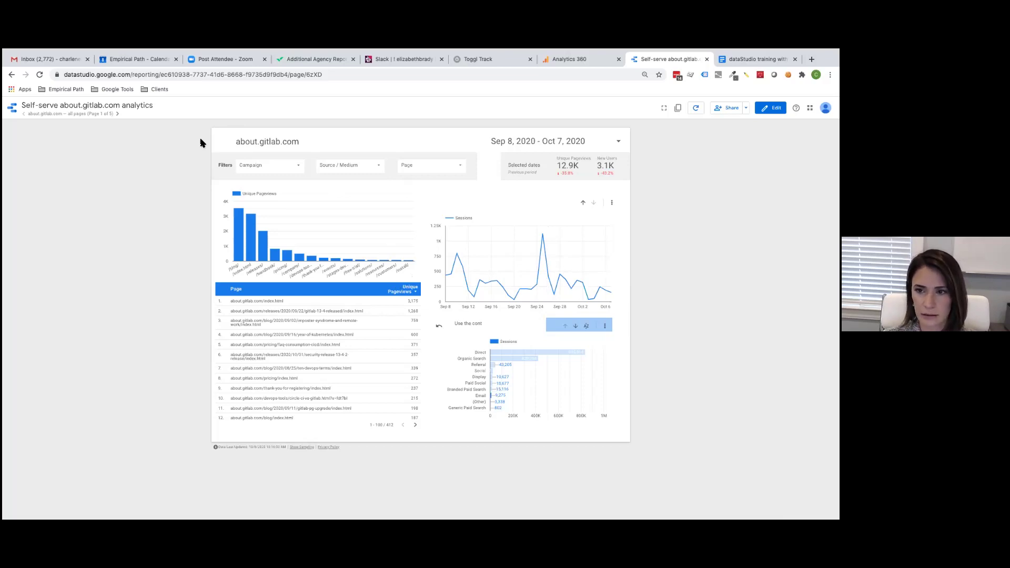
# Open the report for editing and bring up the list of its added data sources
pyautogui.click(771, 107)
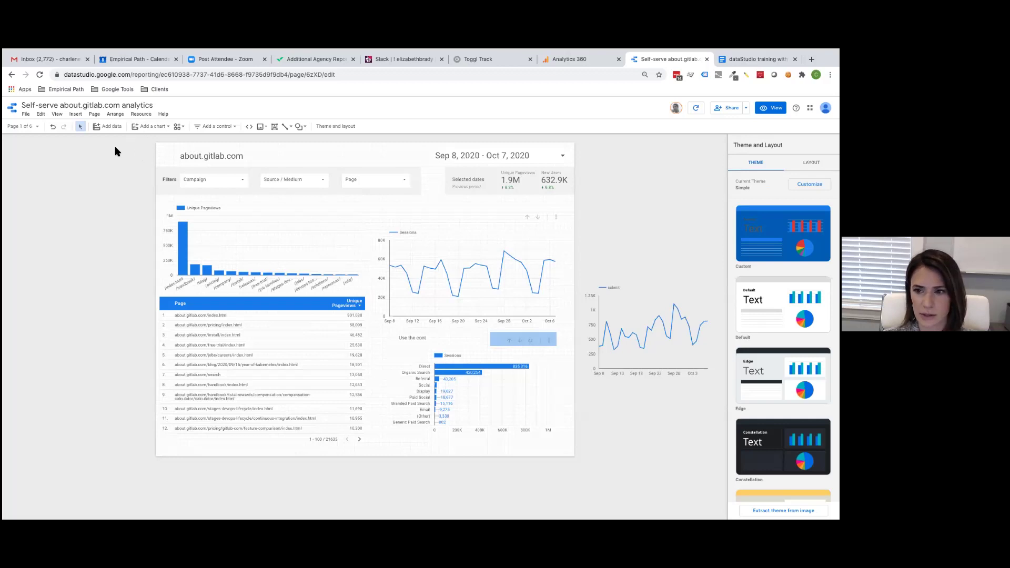
pyautogui.click(141, 115)
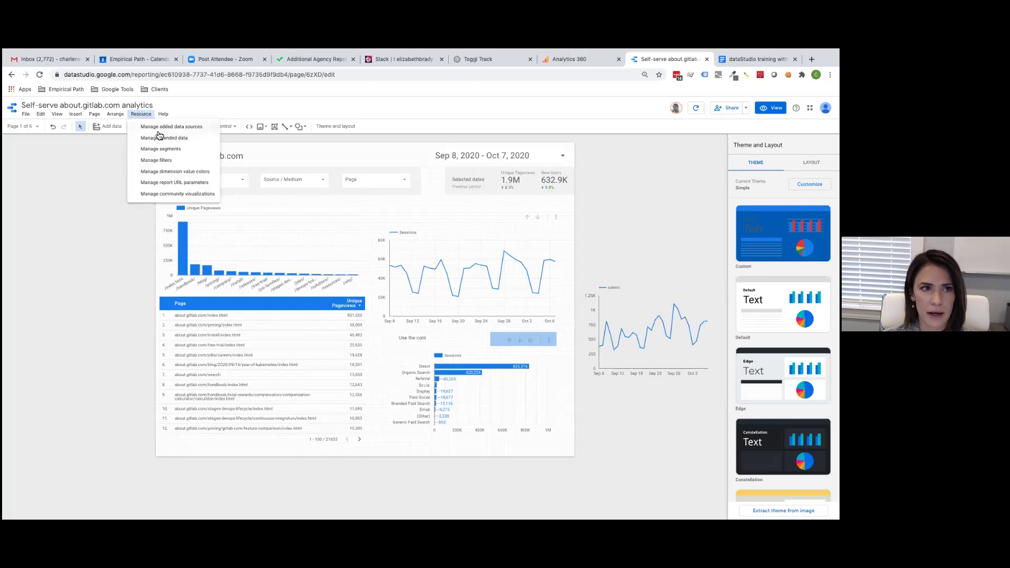
pyautogui.click(159, 126)
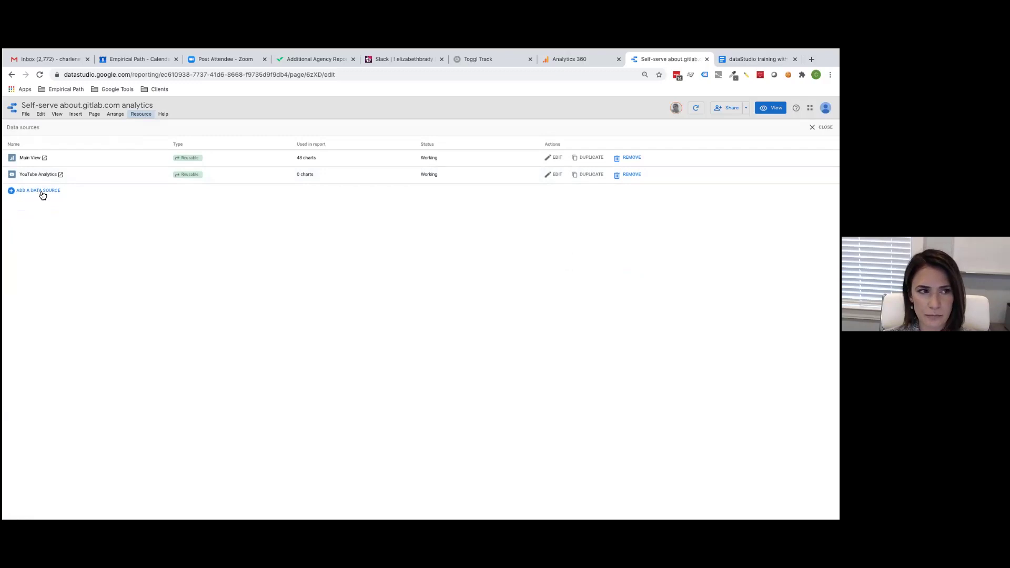
# Browse the connectors for a new data source, view the Search Console sites, and return to the report without adding one
pyautogui.click(40, 193)
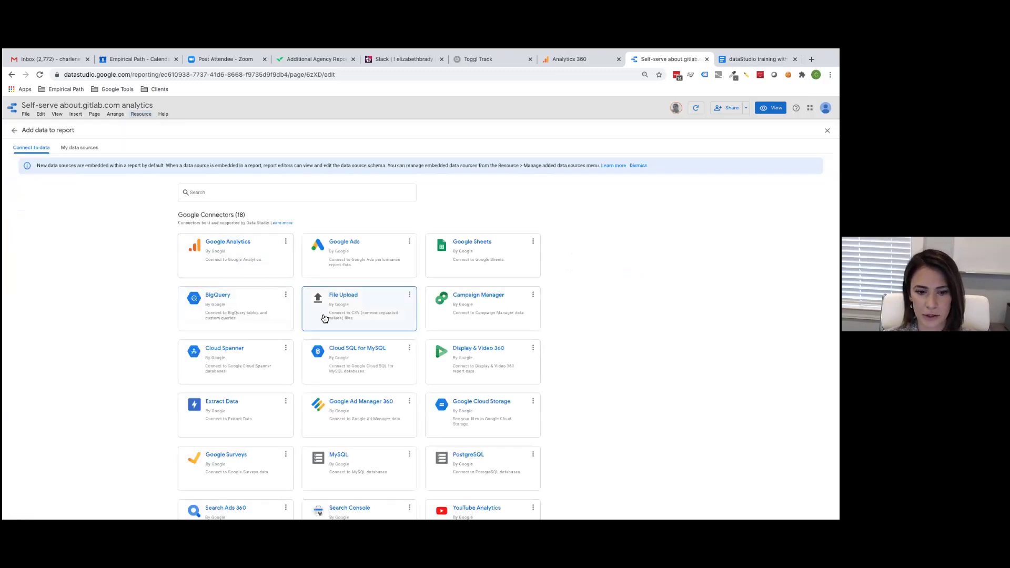
pyautogui.scroll(-3, 332, 368)
pyautogui.click(339, 415)
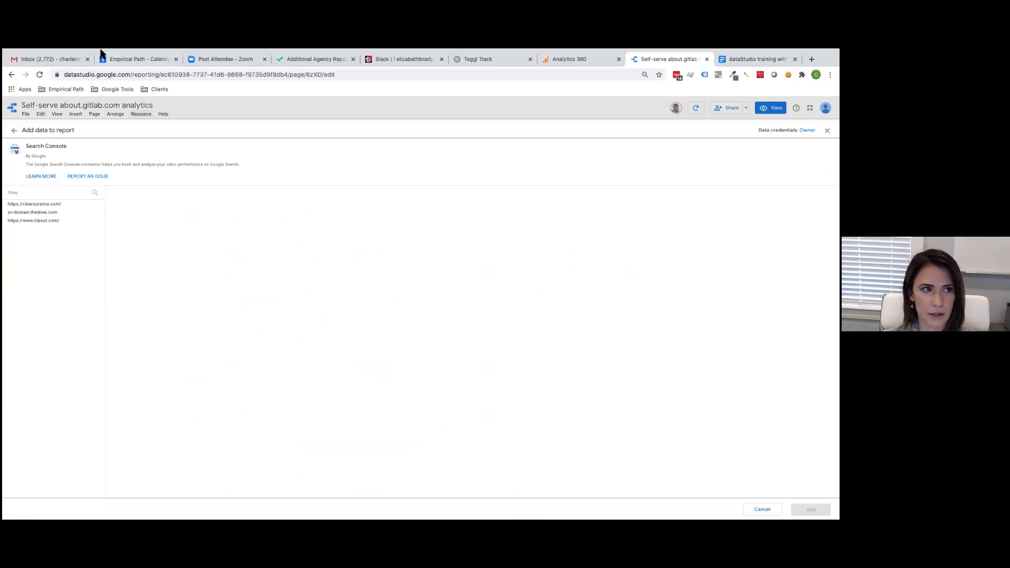
pyautogui.click(15, 131)
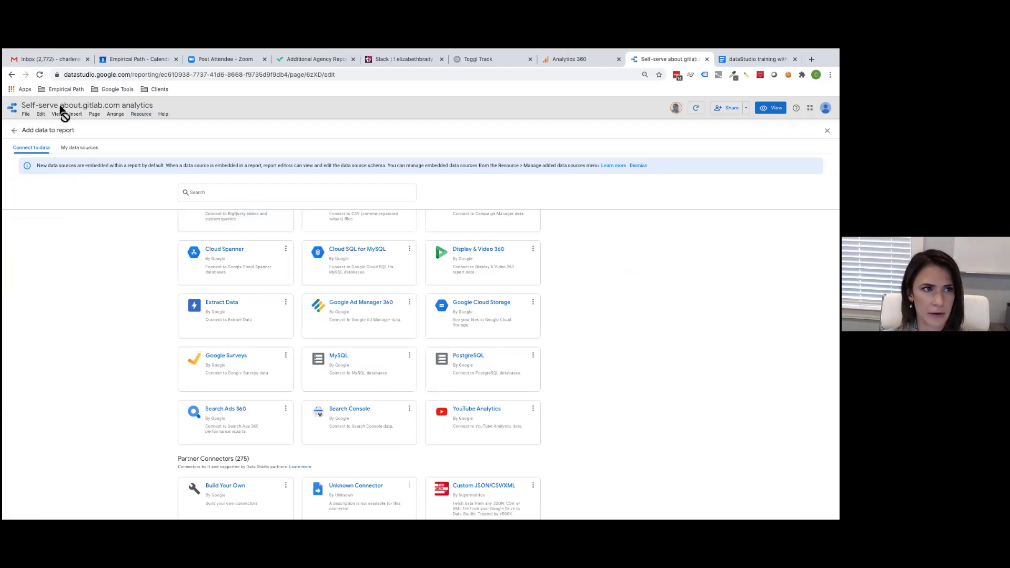
pyautogui.click(14, 130)
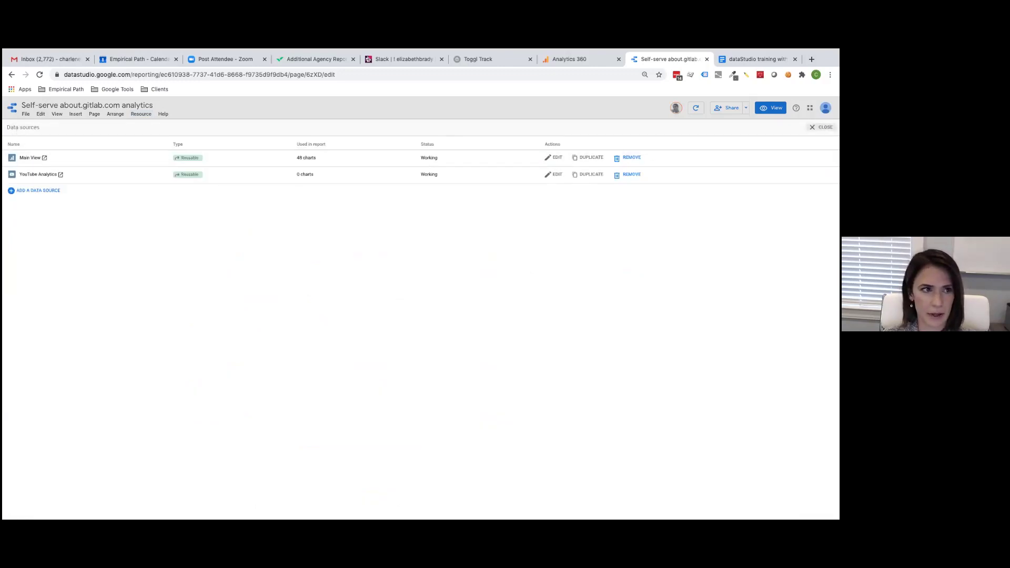
pyautogui.click(821, 126)
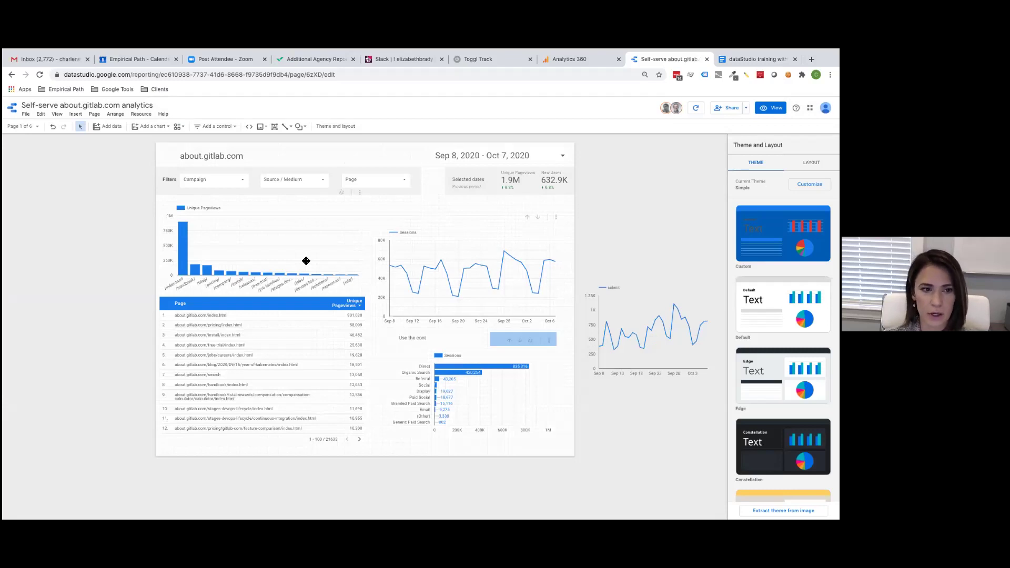
# Duplicate the Page and Unique Pageviews table and place a narrowed copy just outside the report page, left of the original
pyautogui.click(284, 338)
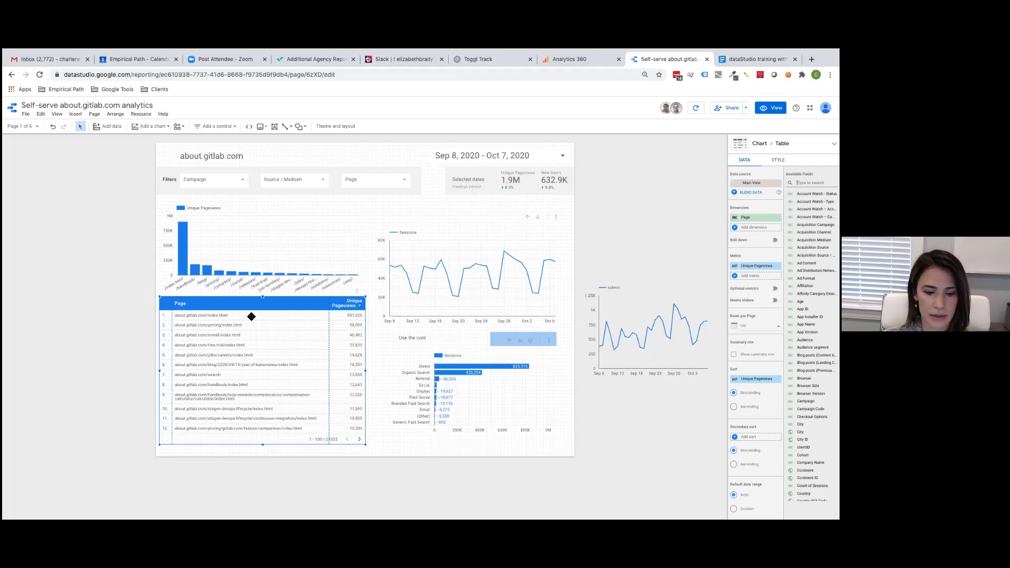
pyautogui.hotkey('ctrl', 'v')
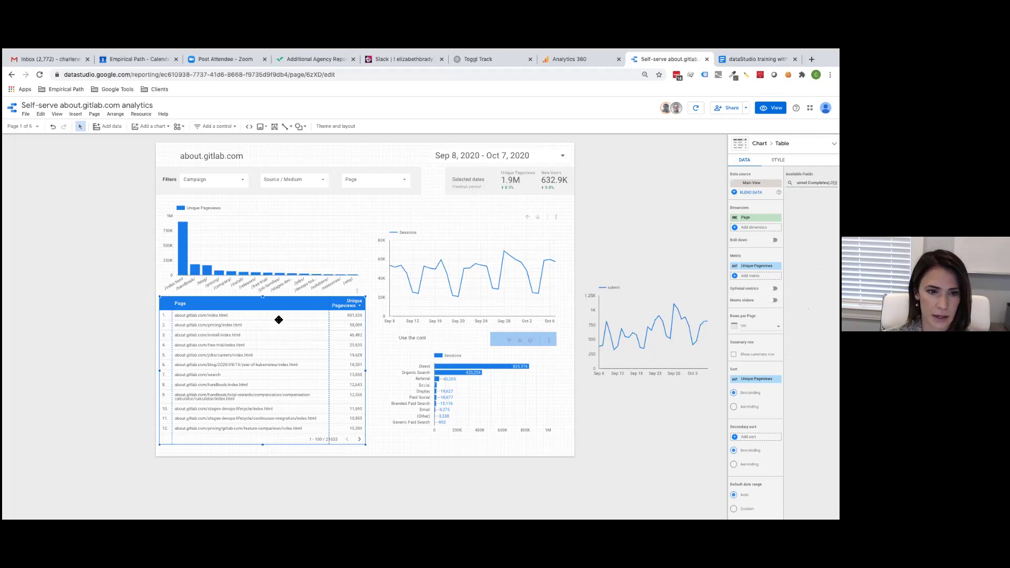
pyautogui.press('Home')
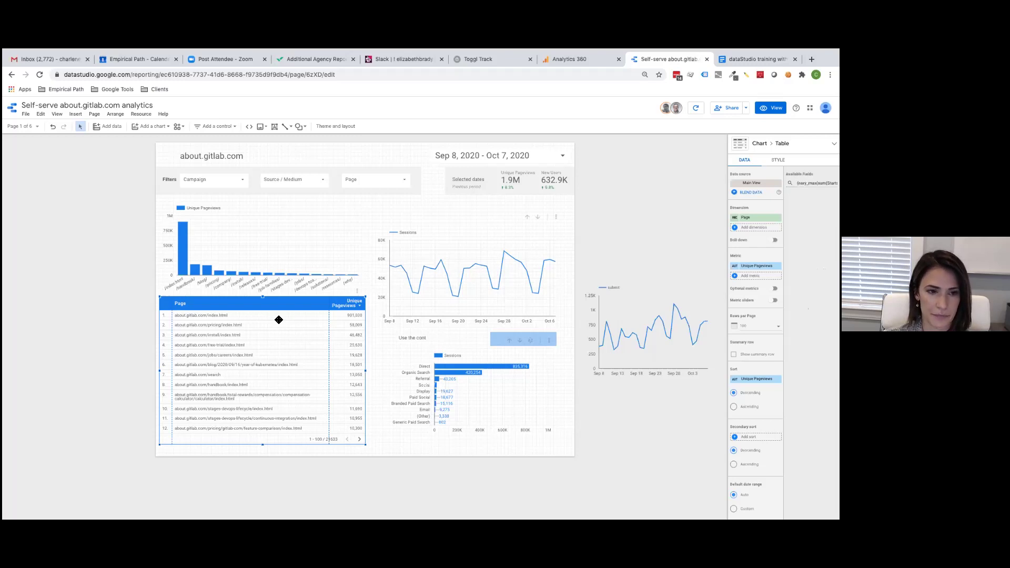
pyautogui.moveTo(279, 319); pyautogui.dragTo(134, 313)
pyautogui.moveTo(238, 371); pyautogui.dragTo(154, 361)
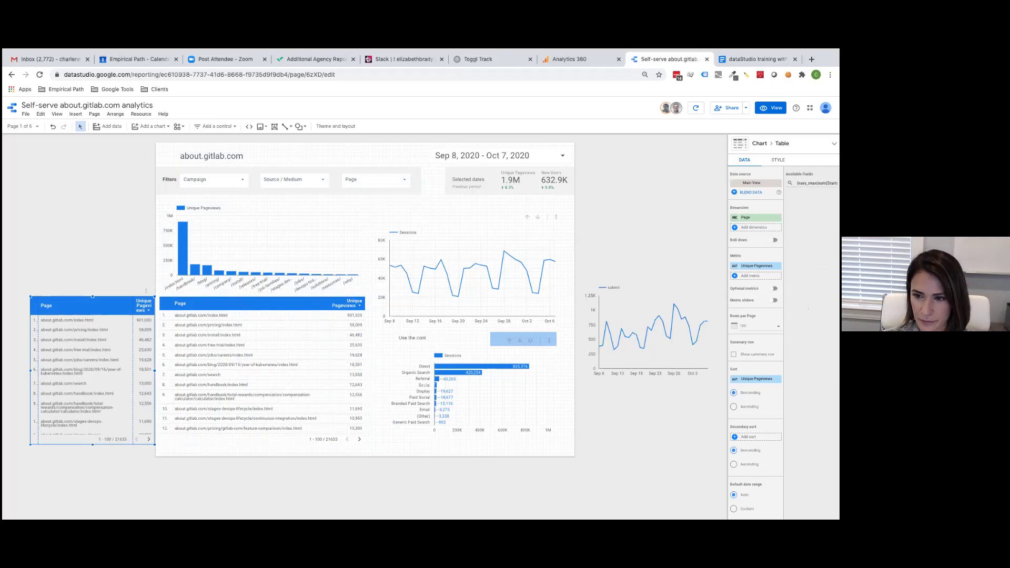
# Find the "unique" fields and replace the copied table's metric with Unique Events
pyautogui.doubleClick(806, 182)
pyautogui.hotkey('ctrl', 'a')
pyautogui.press('BackSpace')
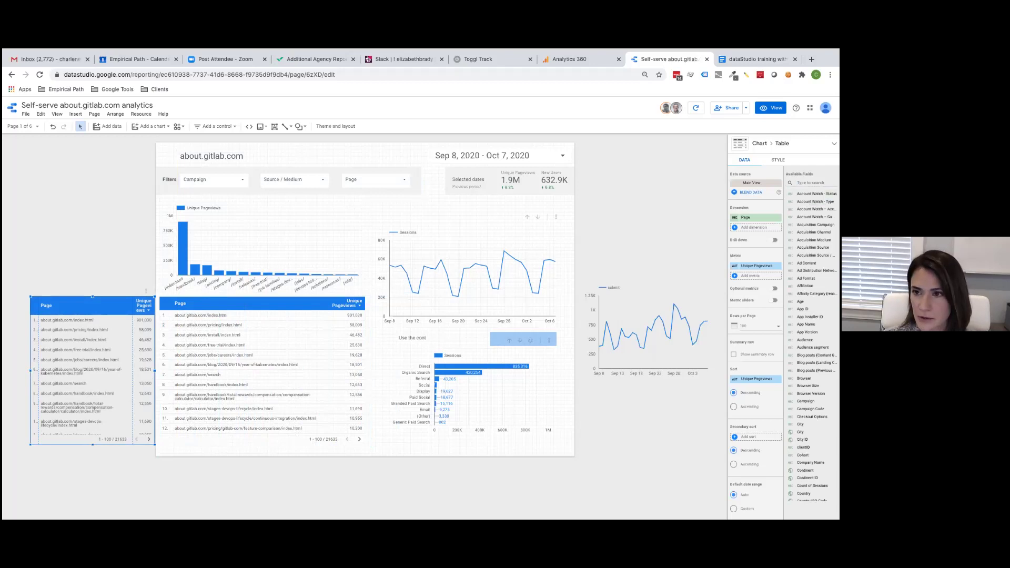
pyautogui.write('unique')
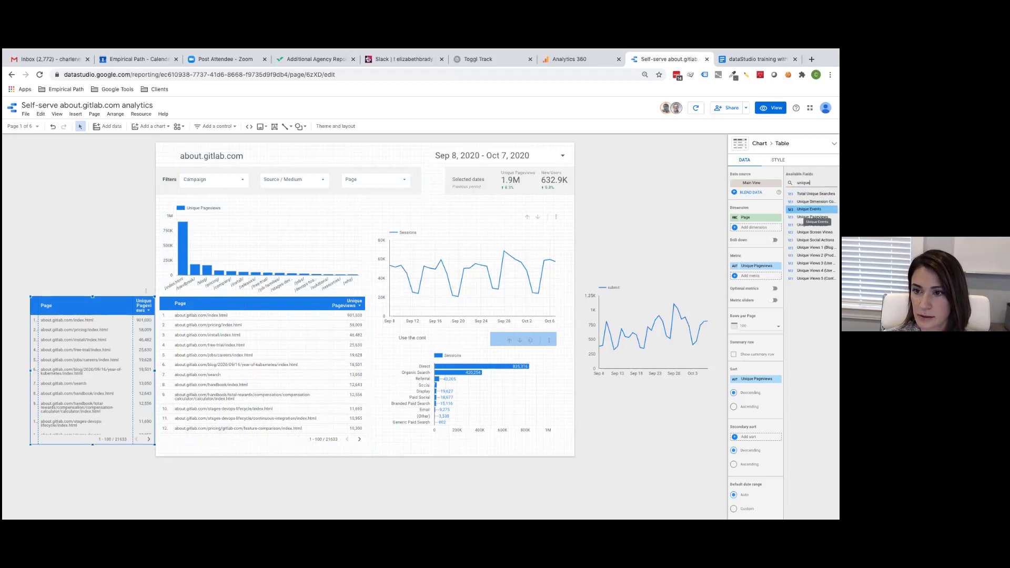
pyautogui.moveTo(812, 210); pyautogui.dragTo(752, 267)
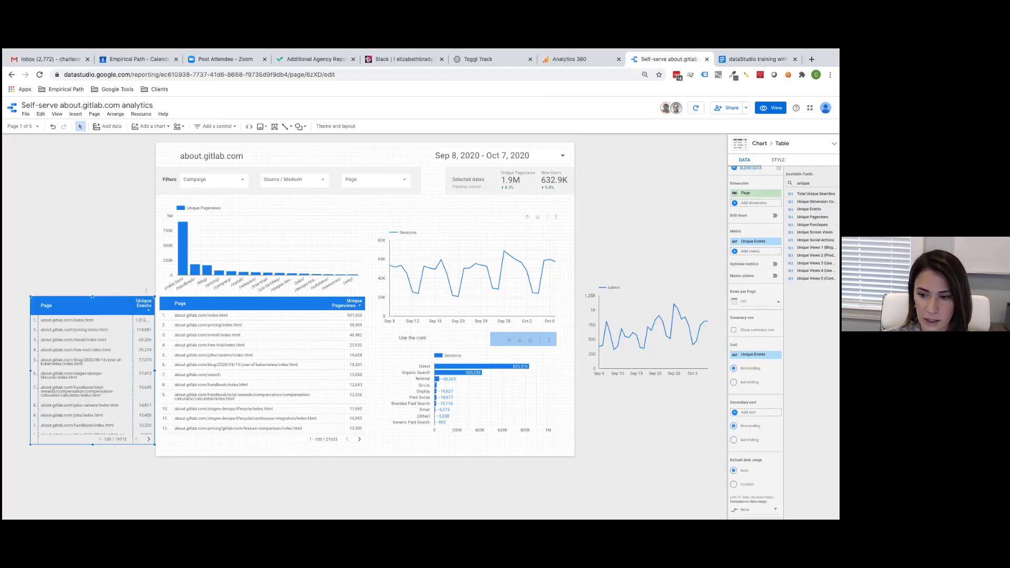
# Add the existing filter "include event action submit" to the Unique Events table
pyautogui.scroll(-3, 756, 326)
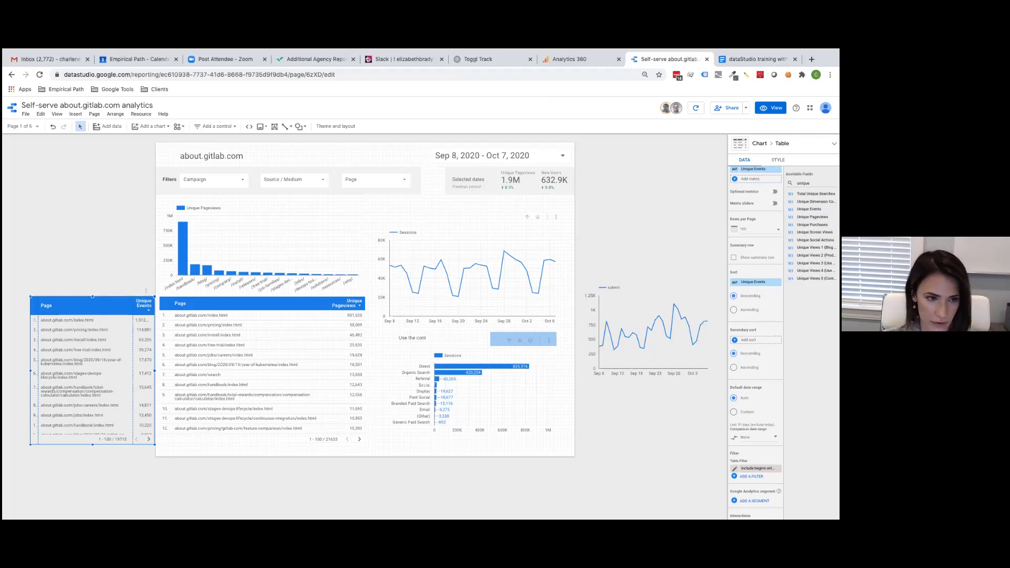
pyautogui.scroll(-1, 674, 305)
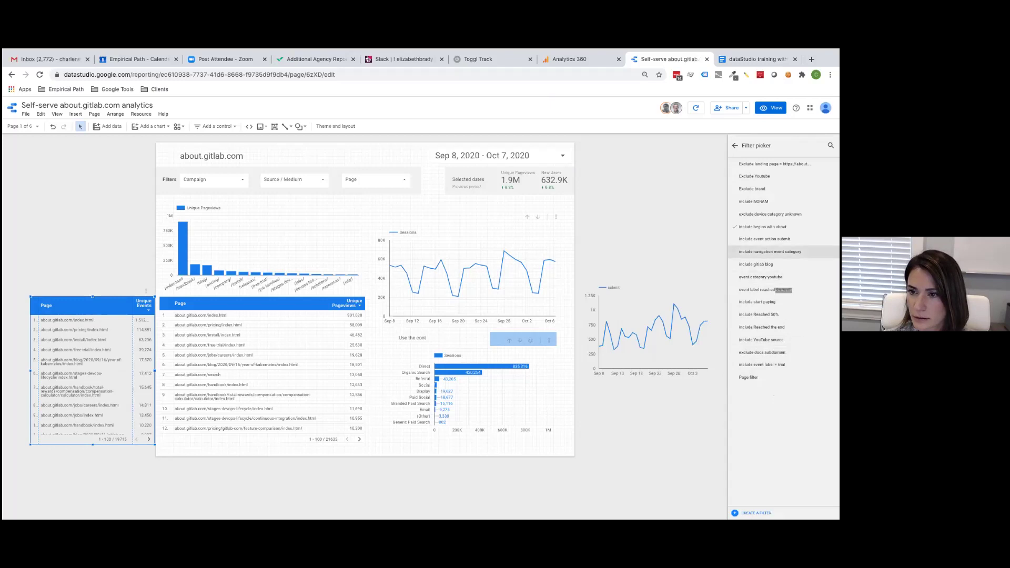
pyautogui.click(764, 239)
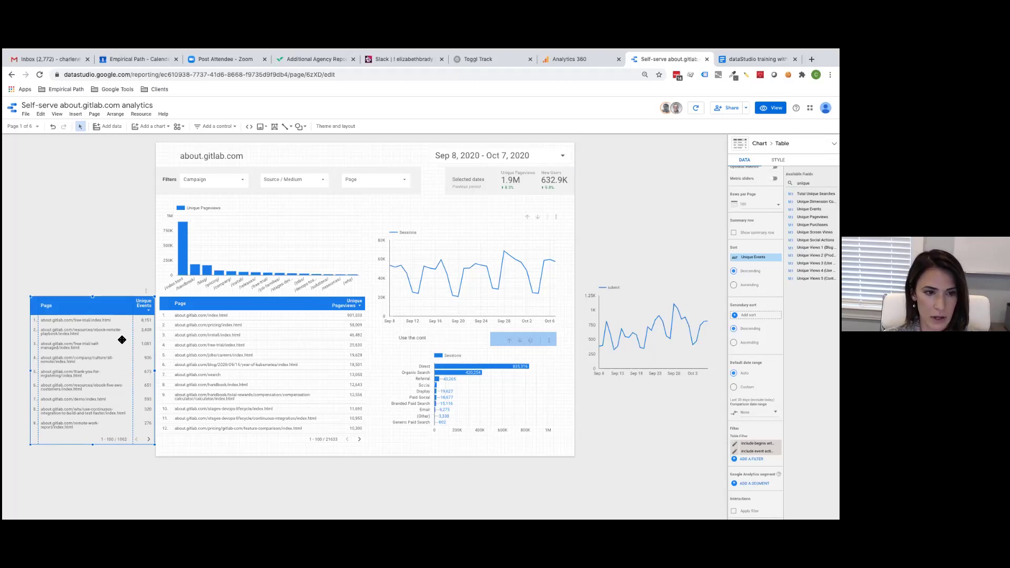
# Blend the data of the Unique Events and Unique Pageviews tables and move the blended table below the sessions bar chart
pyautogui.keyDown('shift'); pyautogui.click(247, 344); pyautogui.keyUp('shift')
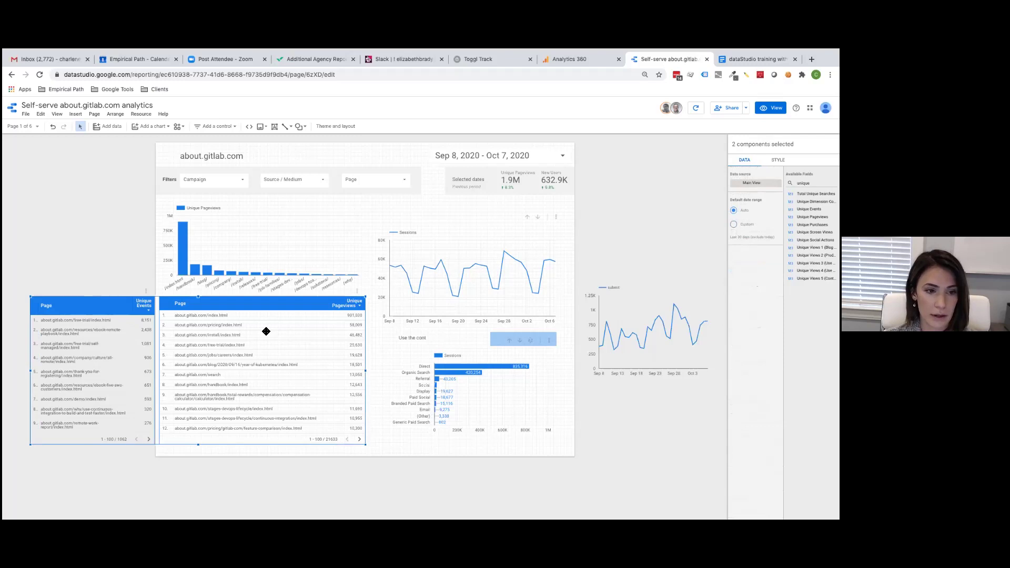
pyautogui.rightClick(179, 326)
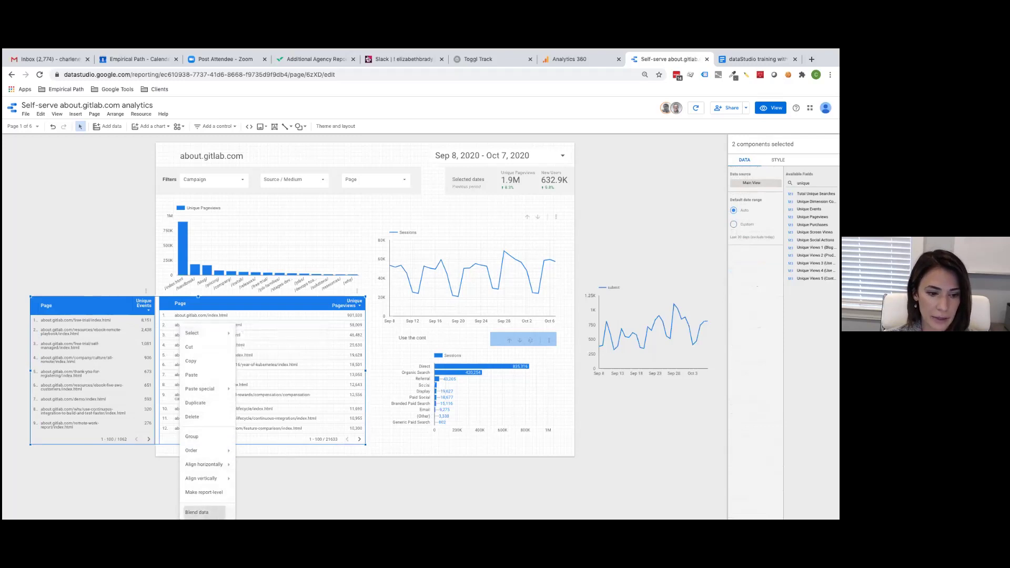
pyautogui.click(197, 512)
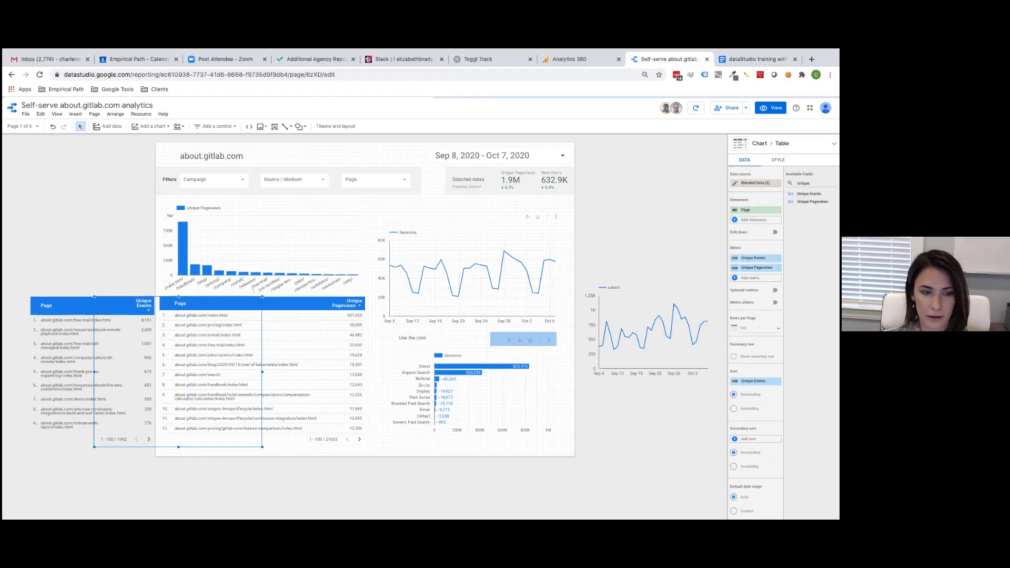
pyautogui.moveTo(168, 306); pyautogui.dragTo(438, 441)
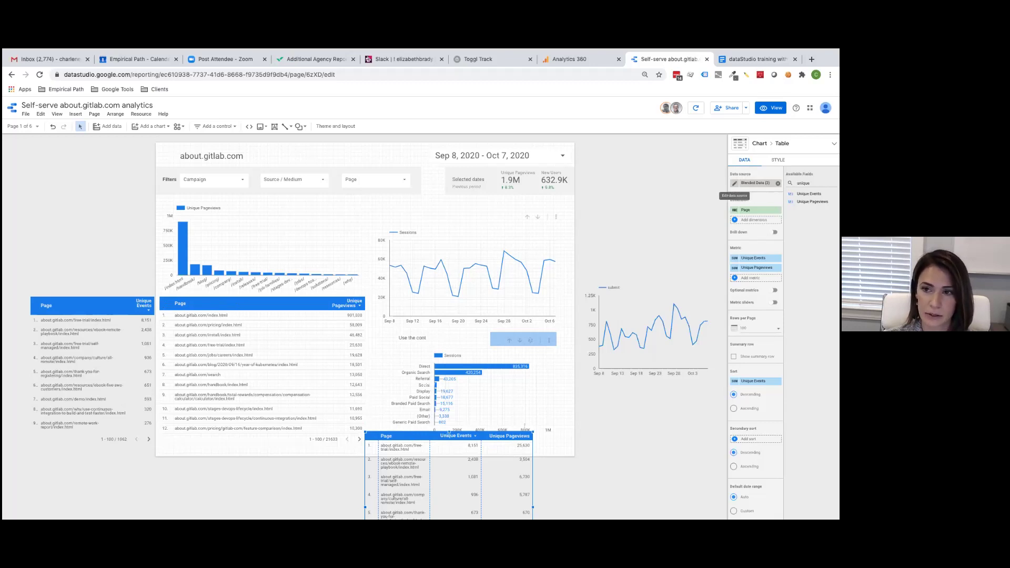
# Reorder the blend's data sources so the Unique Pageviews source comes before the Unique Events source, and save the blend
pyautogui.click(735, 183)
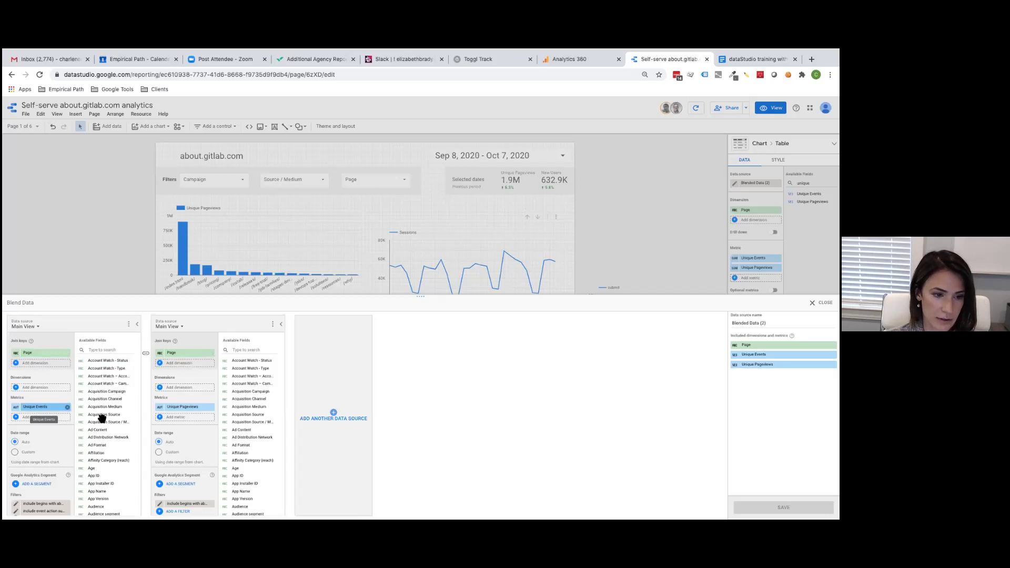
pyautogui.click(273, 324)
pyautogui.click(282, 338)
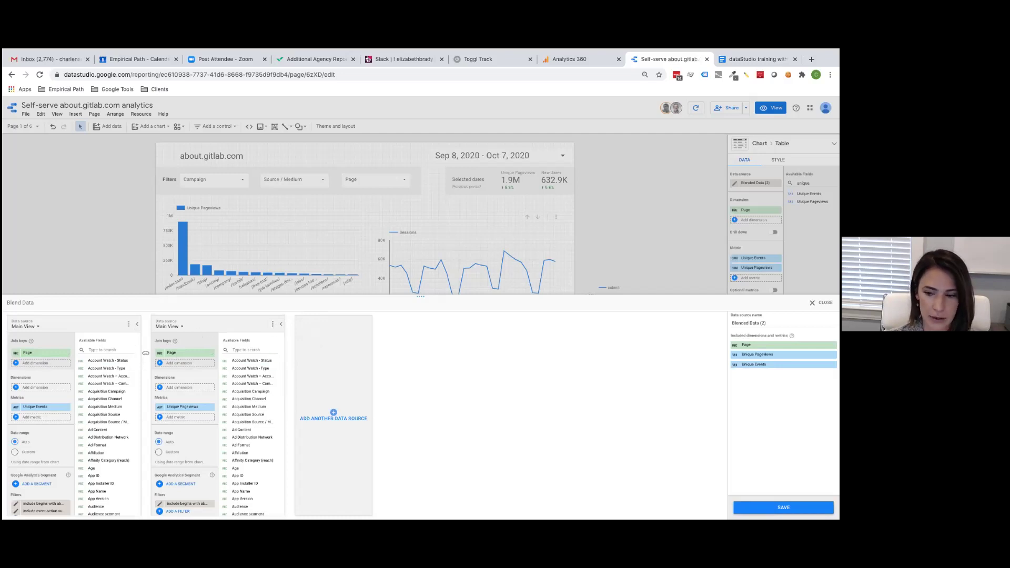
pyautogui.click(783, 507)
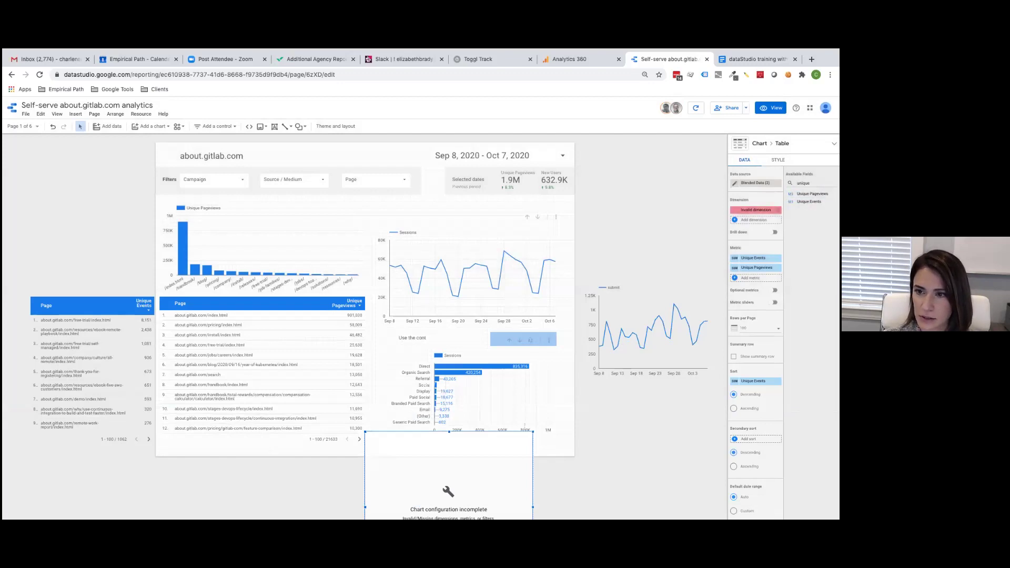
# Clear the available-fields search, check the blend's source order, and replace the blended table's invalid dimension with Page
pyautogui.press('BackSpace')
pyautogui.press('BackSpace')
pyautogui.press('BackSpace')
pyautogui.press('BackSpace')
pyautogui.press('BackSpace')
pyautogui.press('BackSpace')
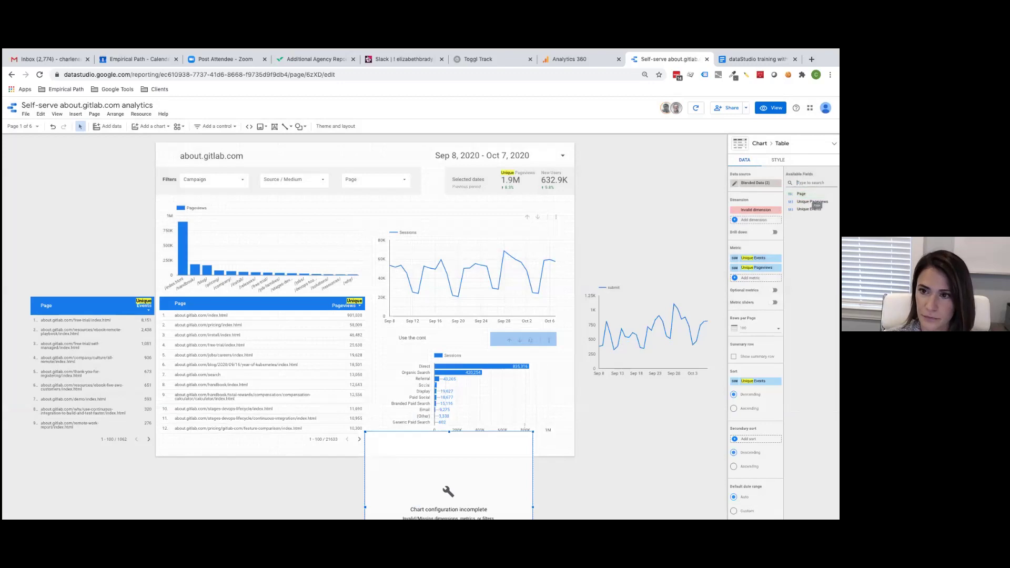
pyautogui.click(734, 183)
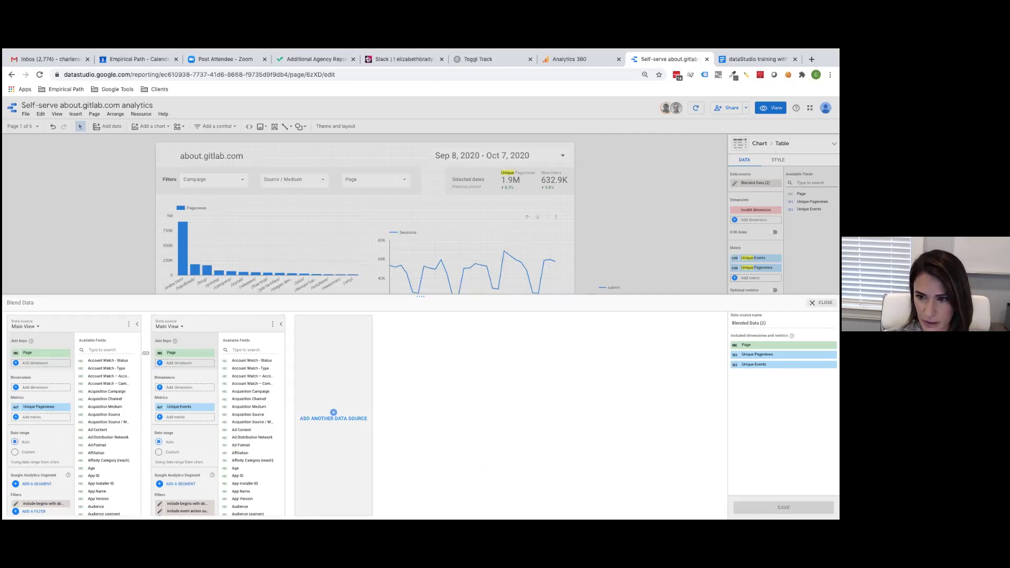
pyautogui.click(821, 303)
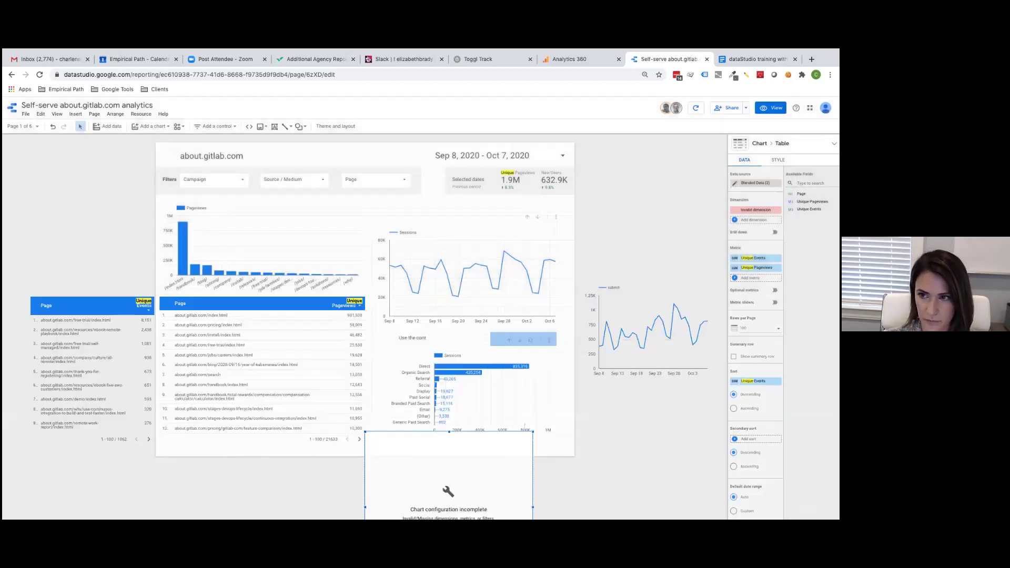
pyautogui.moveTo(801, 193); pyautogui.dragTo(755, 210)
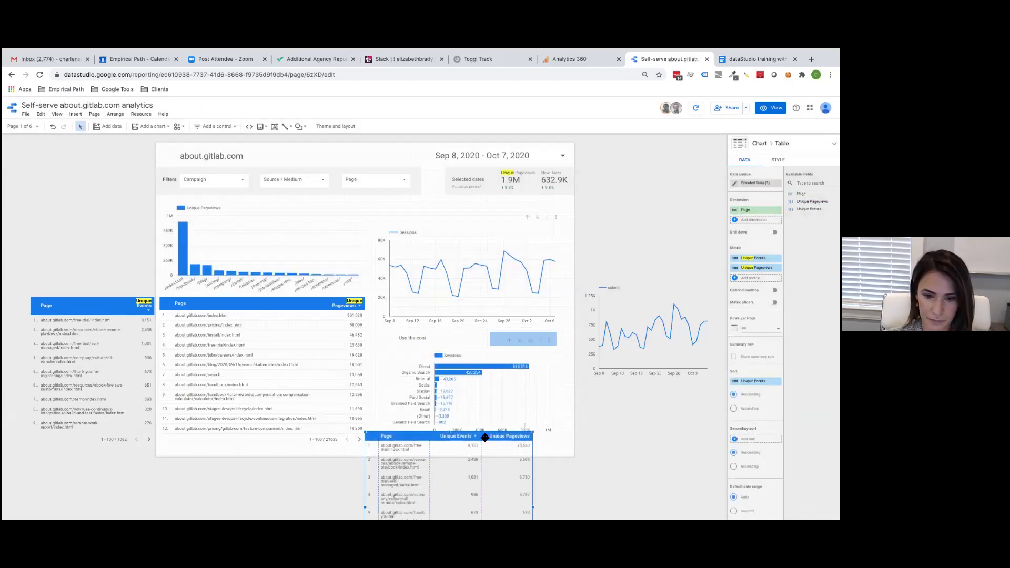
# Move the blended table up onto the report page and sort it by Unique Pageviews
pyautogui.moveTo(490, 438); pyautogui.dragTo(390, 348)
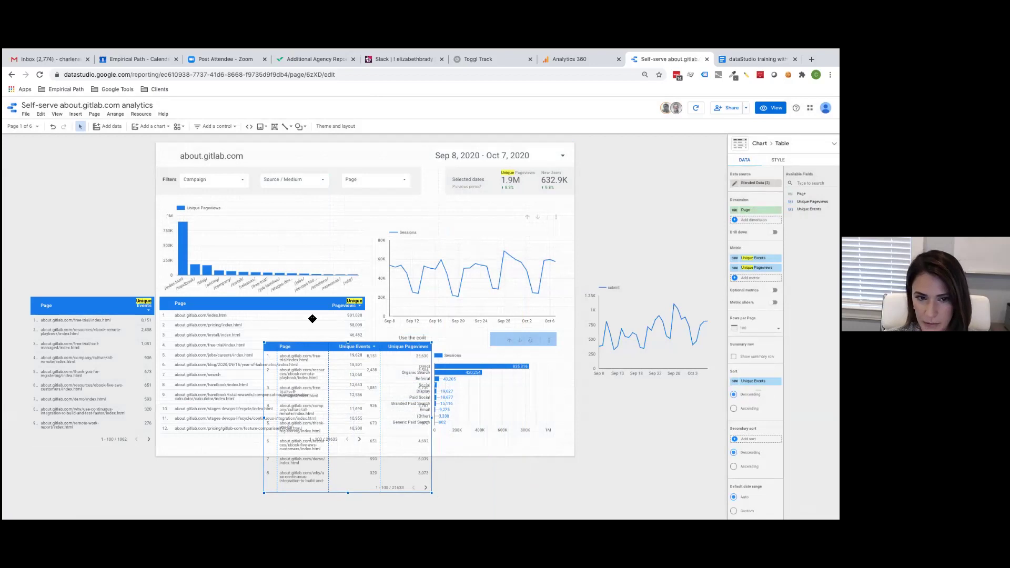
pyautogui.click(754, 380)
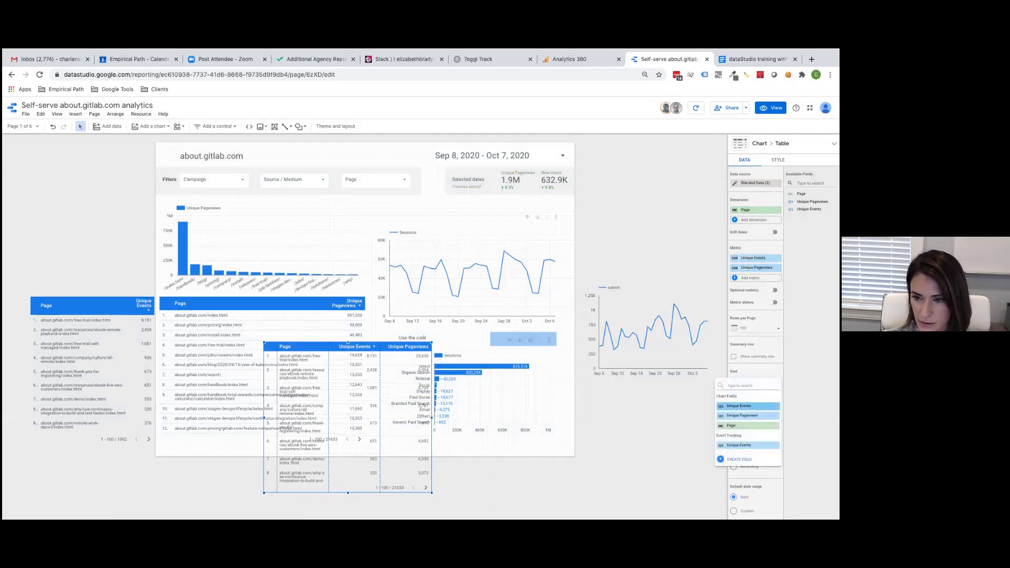
pyautogui.click(742, 415)
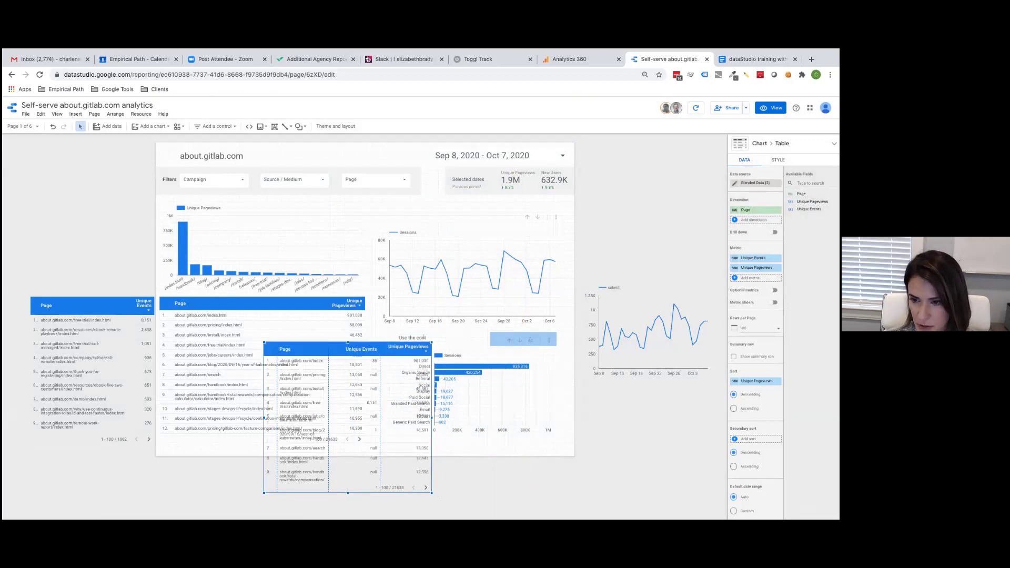
# Move the original Unique Pageviews table off the report page onto the Unique Events table, and narrow it
pyautogui.click(209, 307)
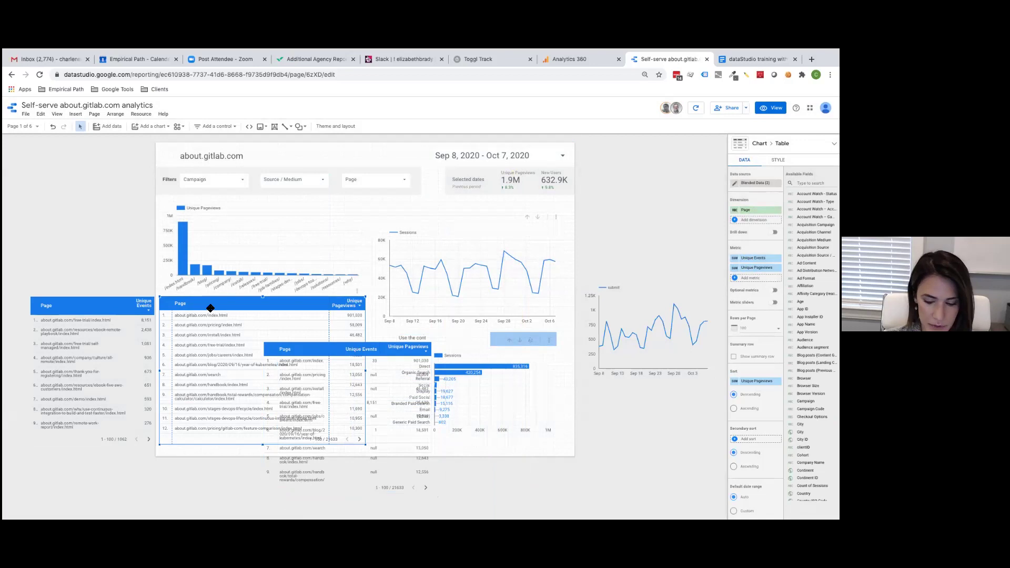
pyautogui.moveTo(210, 307); pyautogui.dragTo(66, 295)
pyautogui.moveTo(230, 361); pyautogui.dragTo(154, 354)
# Place the blended table under the pageviews bar chart, widen it, and list Unique Pageviews before Unique Events
pyautogui.click(272, 345)
pyautogui.moveTo(272, 345); pyautogui.dragTo(202, 309)
pyautogui.moveTo(320, 368); pyautogui.dragTo(373, 377)
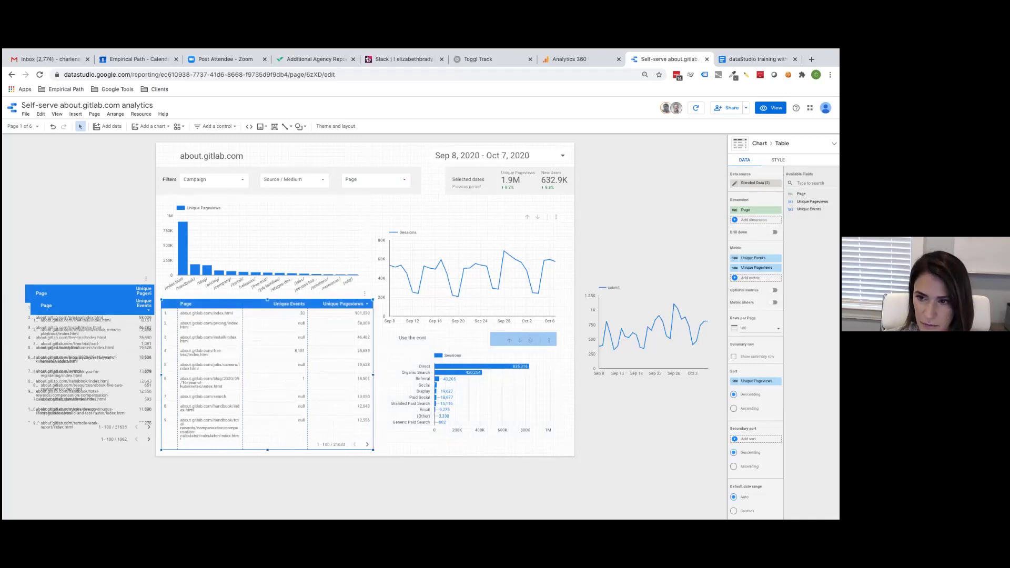
pyautogui.moveTo(756, 267); pyautogui.dragTo(756, 258)
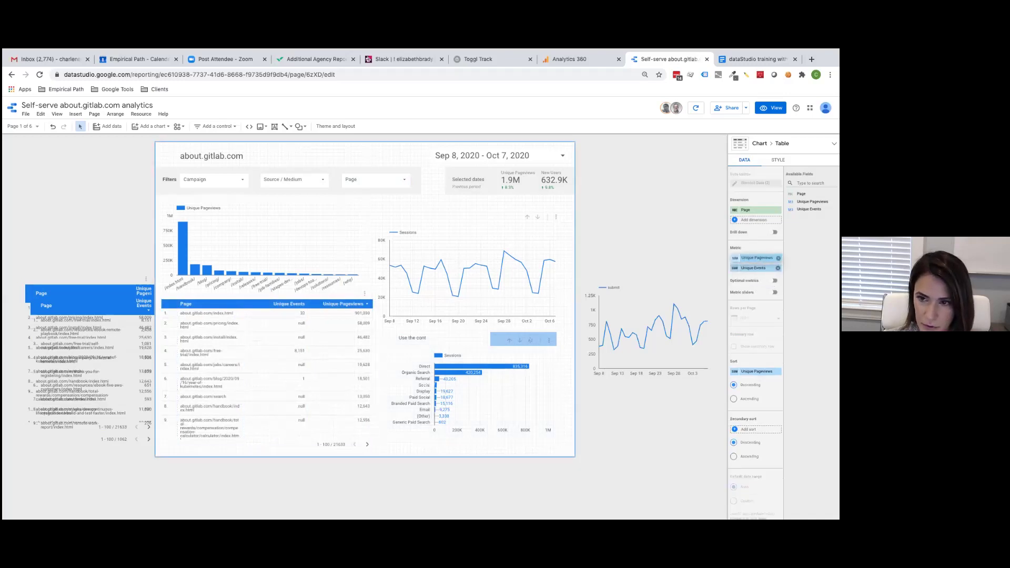
# Widen the blended table's Page column and rename its Unique Events metric to Form Submits
pyautogui.click(358, 385)
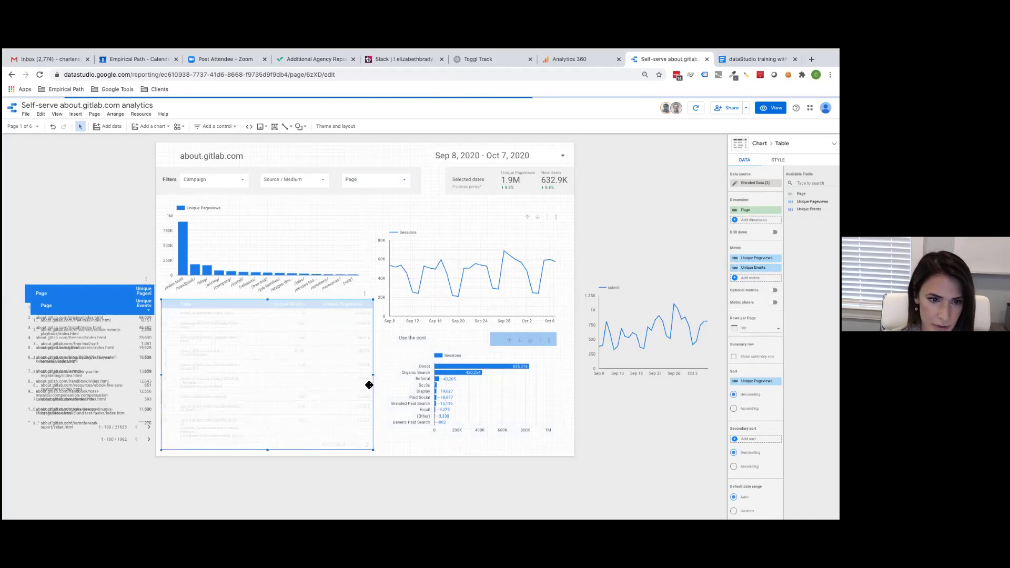
pyautogui.moveTo(244, 338); pyautogui.dragTo(303, 336)
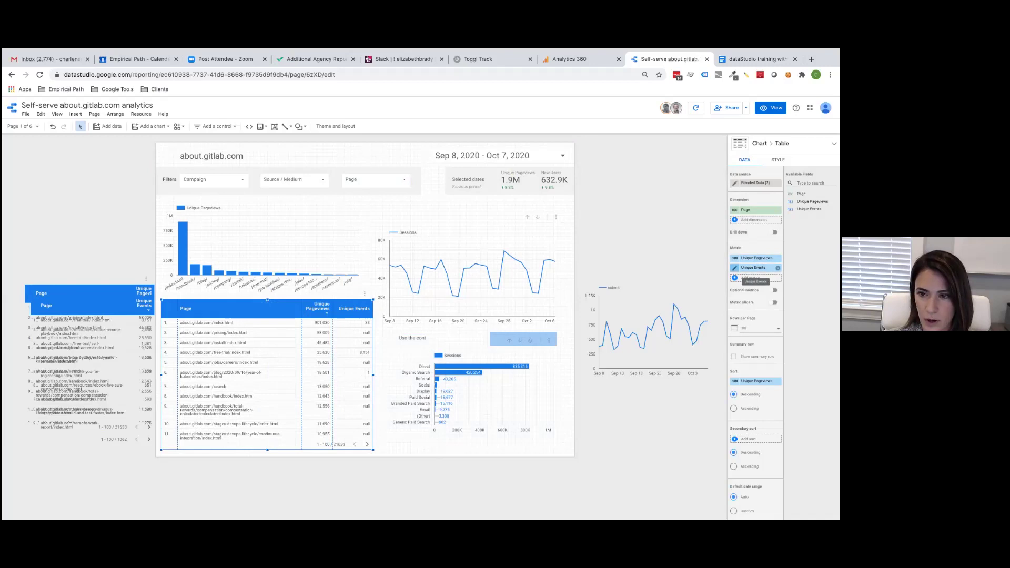
pyautogui.click(735, 268)
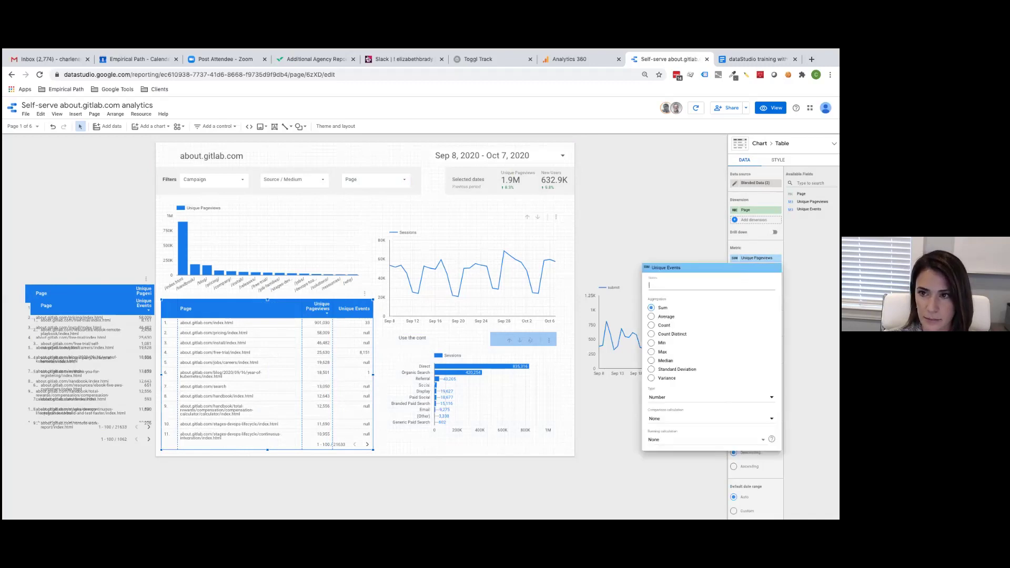
pyautogui.click(665, 285)
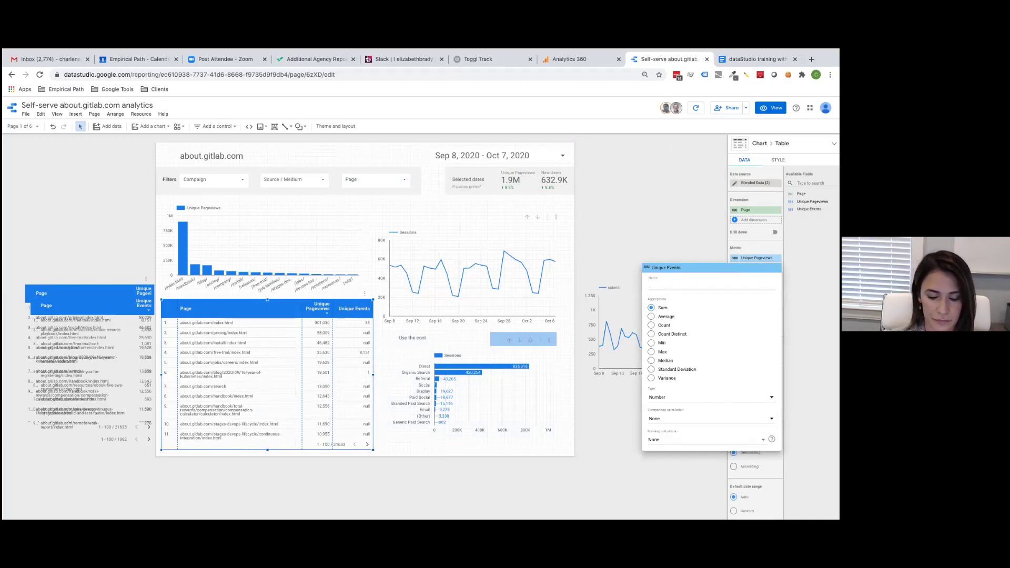
pyautogui.write('Sub')
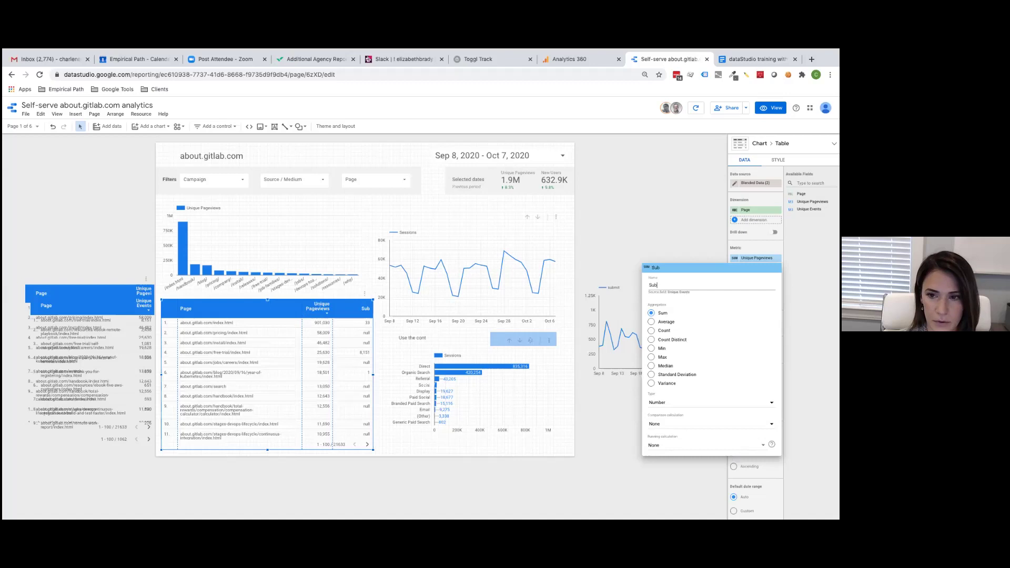
pyautogui.press('BackSpace')
pyautogui.press('BackSpace')
pyautogui.press('BackSpace')
pyautogui.write('Form')
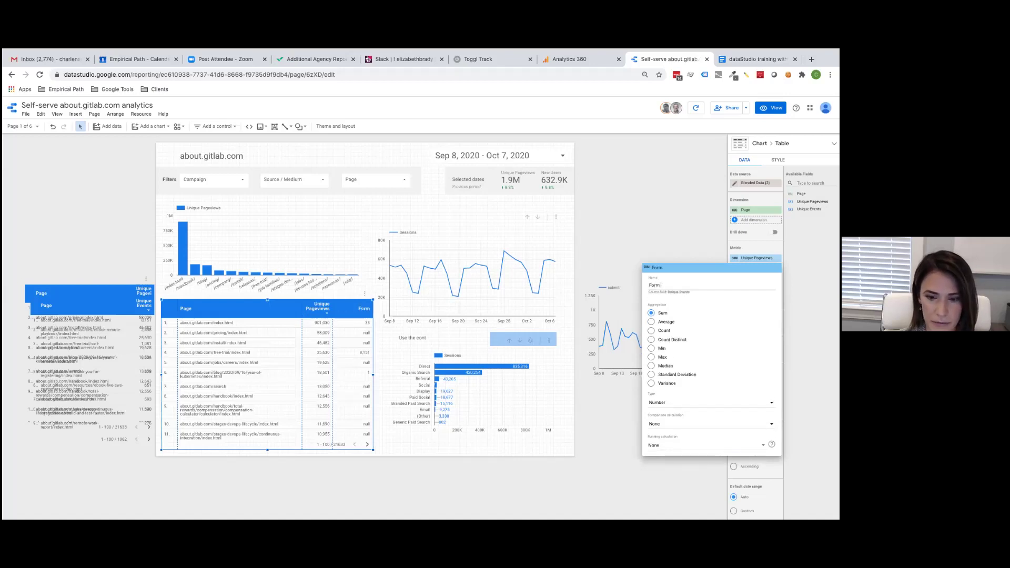
pyautogui.write(' Submits')
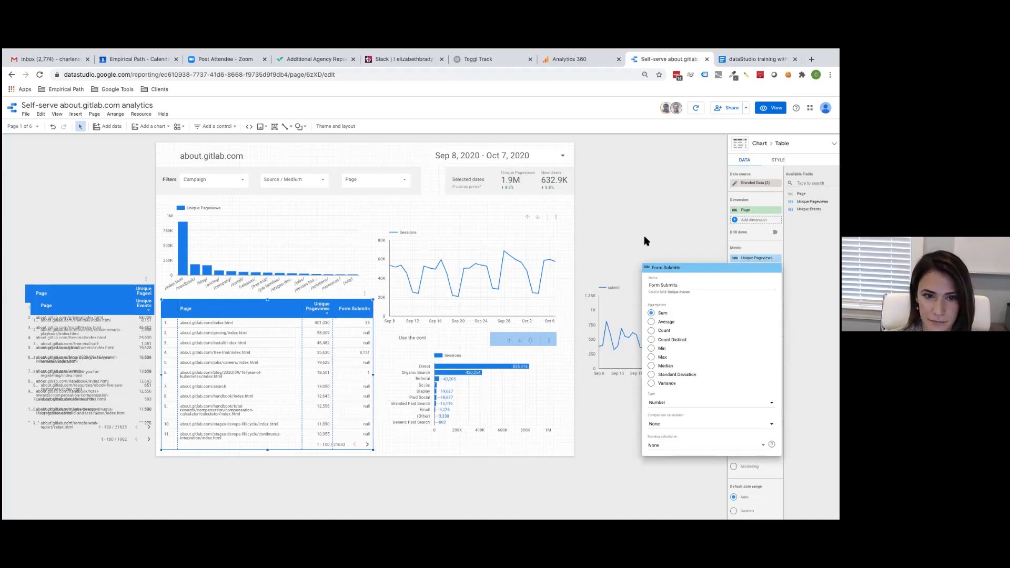
pyautogui.click(621, 251)
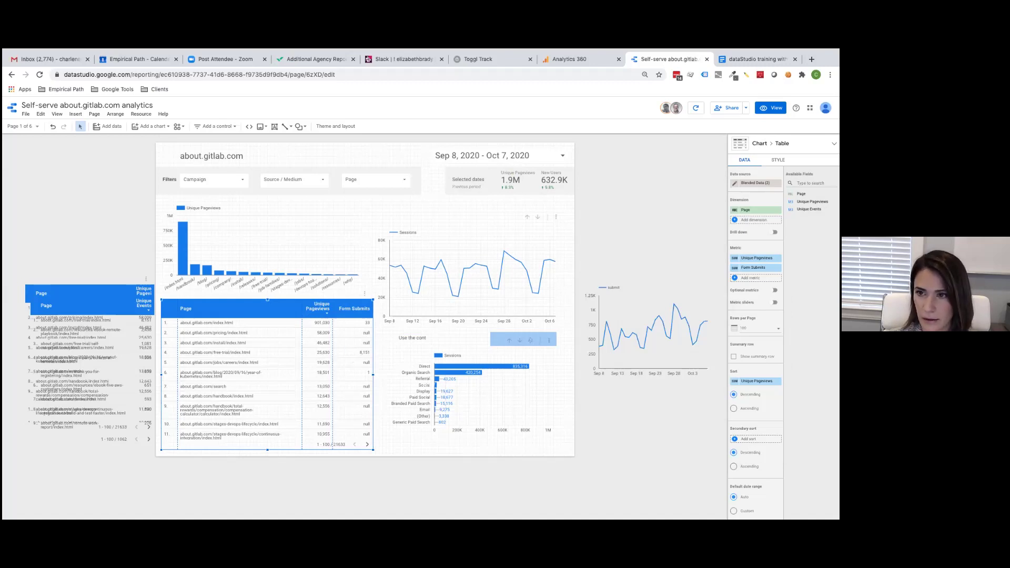
# Set the blended table's missing data to show "0" and deselect the table
pyautogui.click(777, 159)
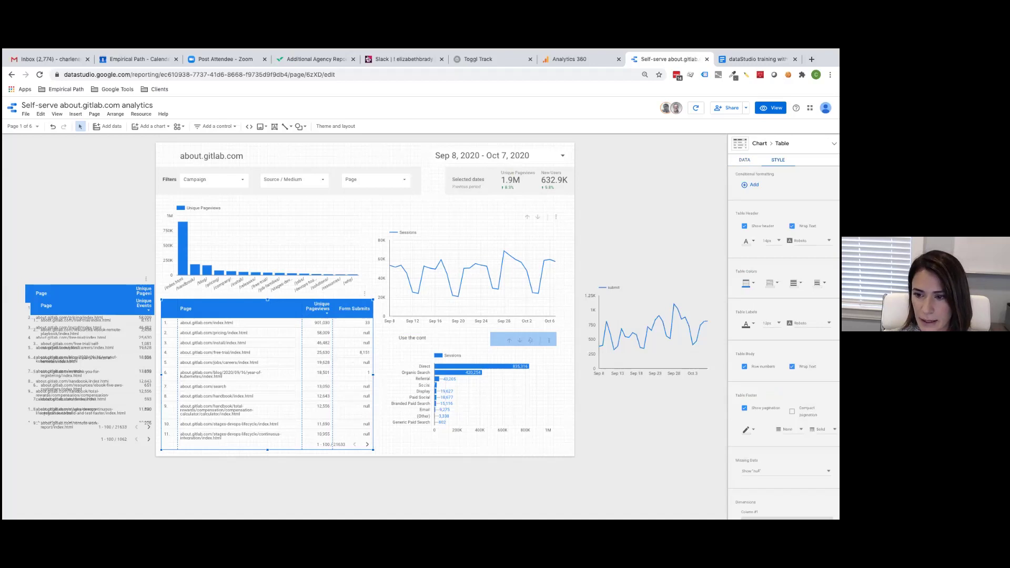
pyautogui.scroll(-2, 783, 326)
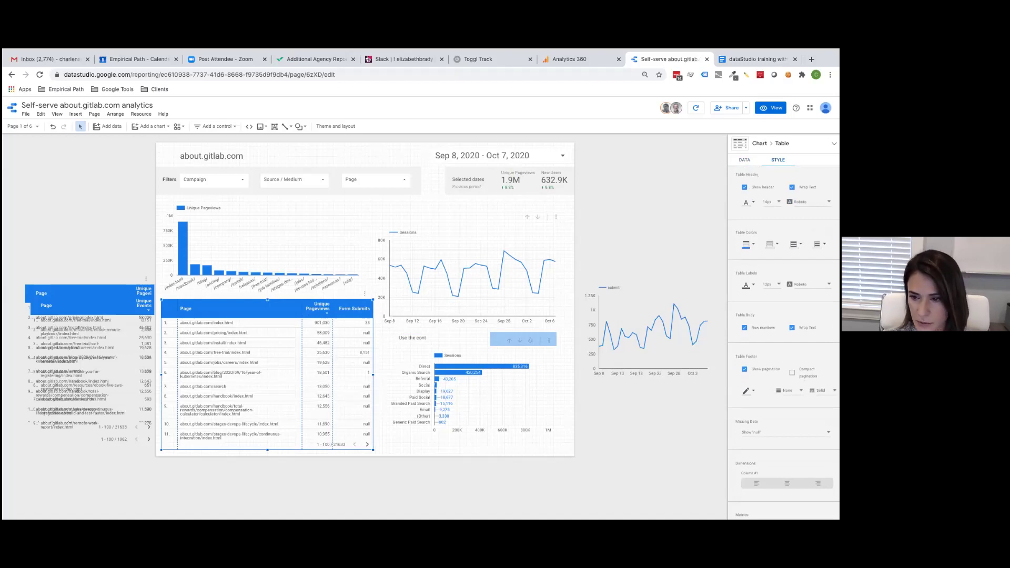
pyautogui.click(784, 432)
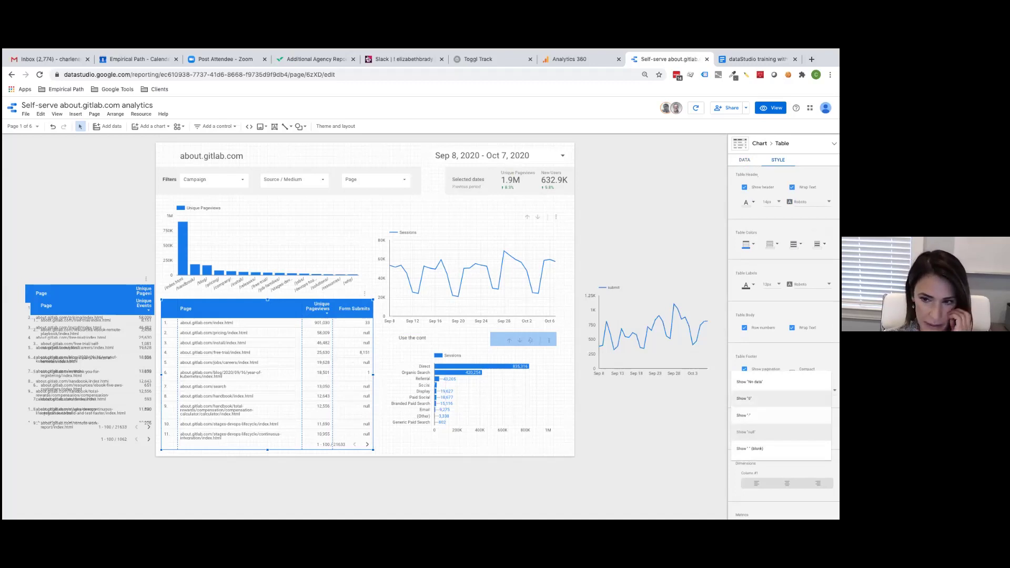
pyautogui.click(743, 398)
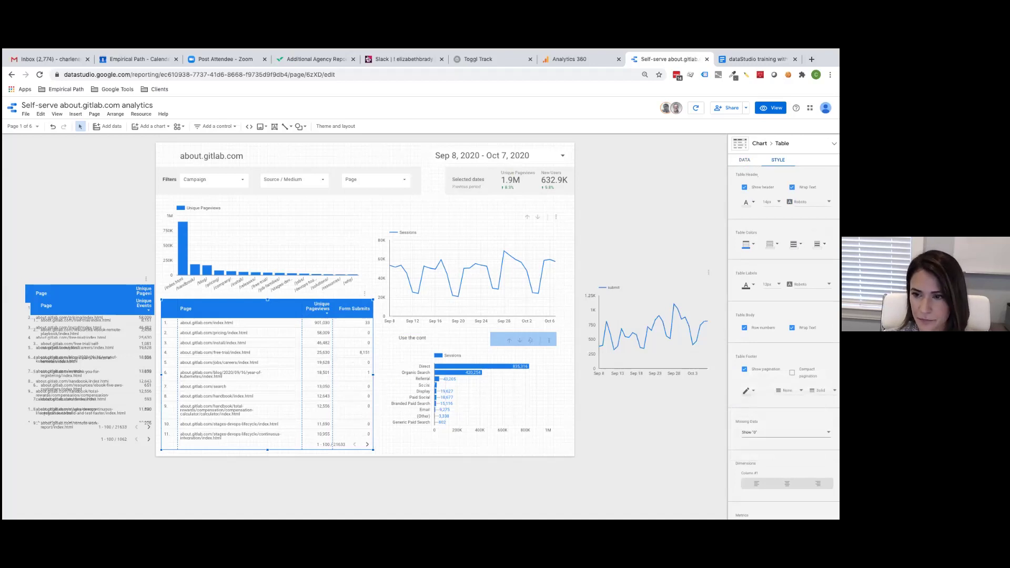
pyautogui.click(744, 160)
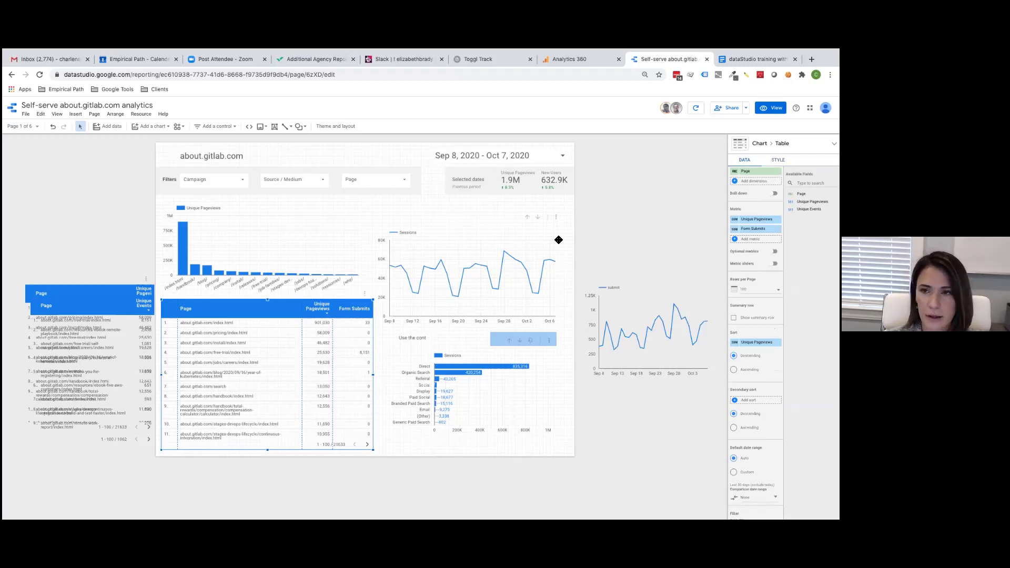
pyautogui.click(622, 227)
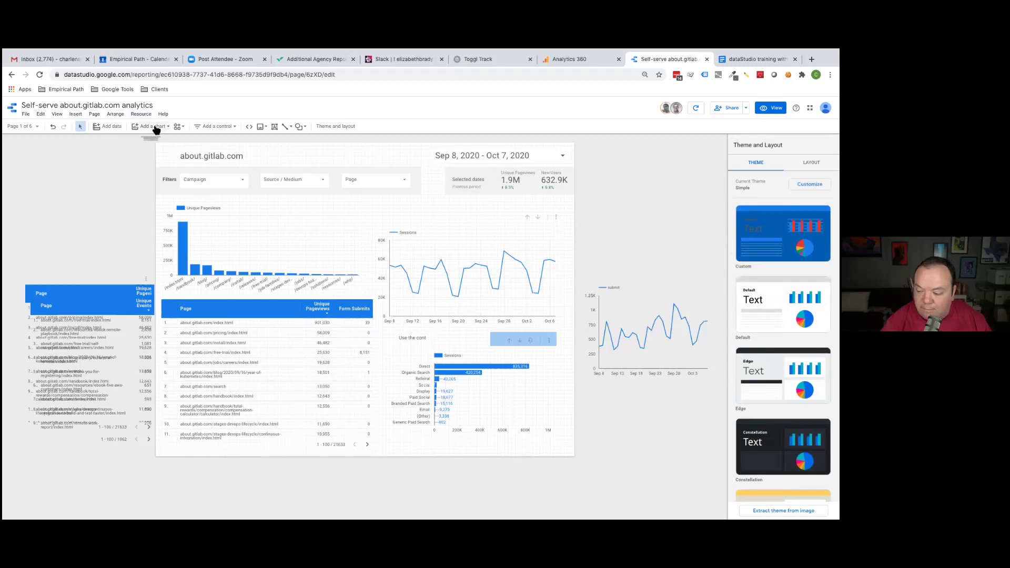
# Add a new blank page to the report and move it to second place, after about.gitlab.com – all pages
pyautogui.click(36, 132)
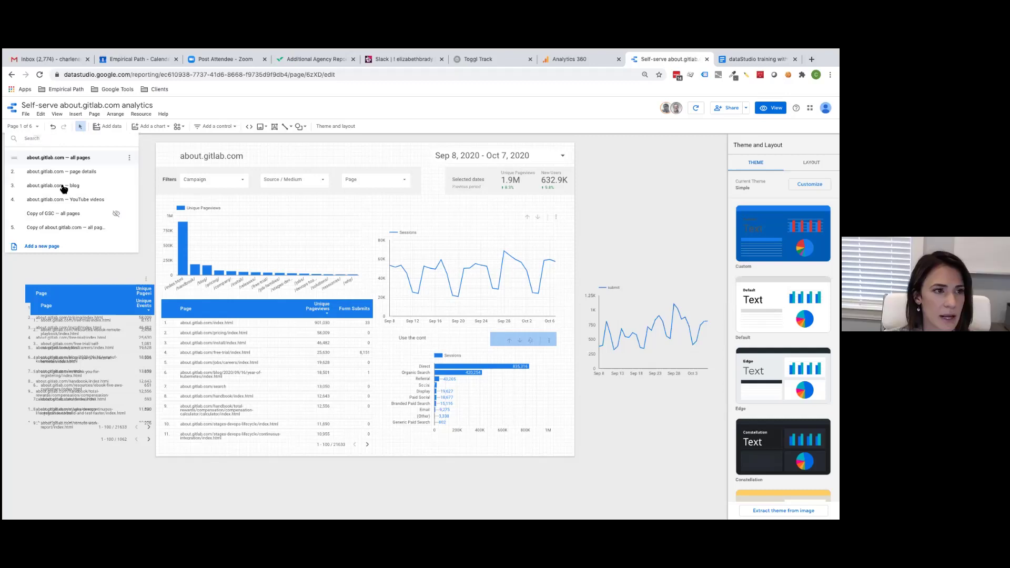
pyautogui.click(54, 247)
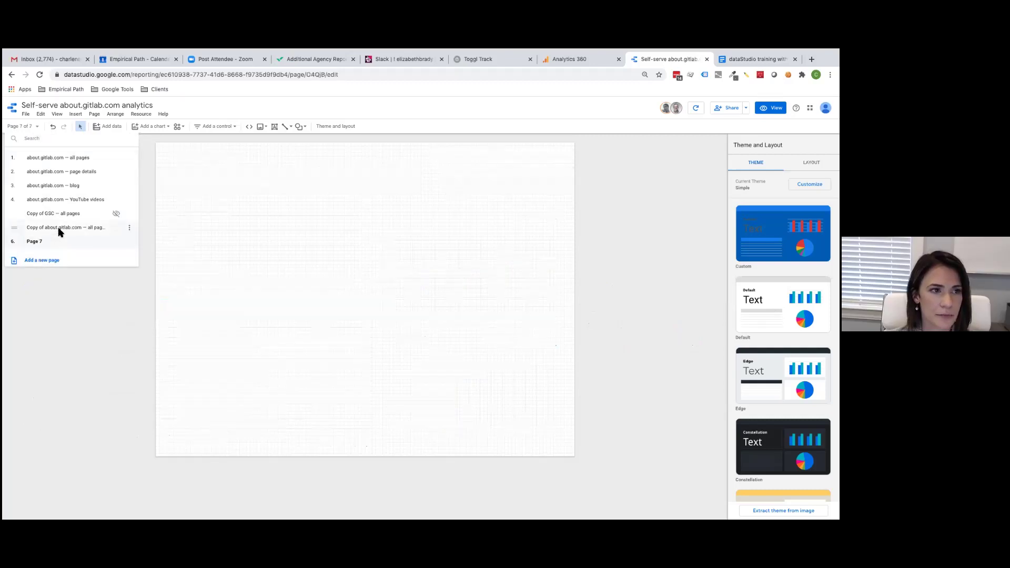
pyautogui.moveTo(13, 243); pyautogui.dragTo(16, 171)
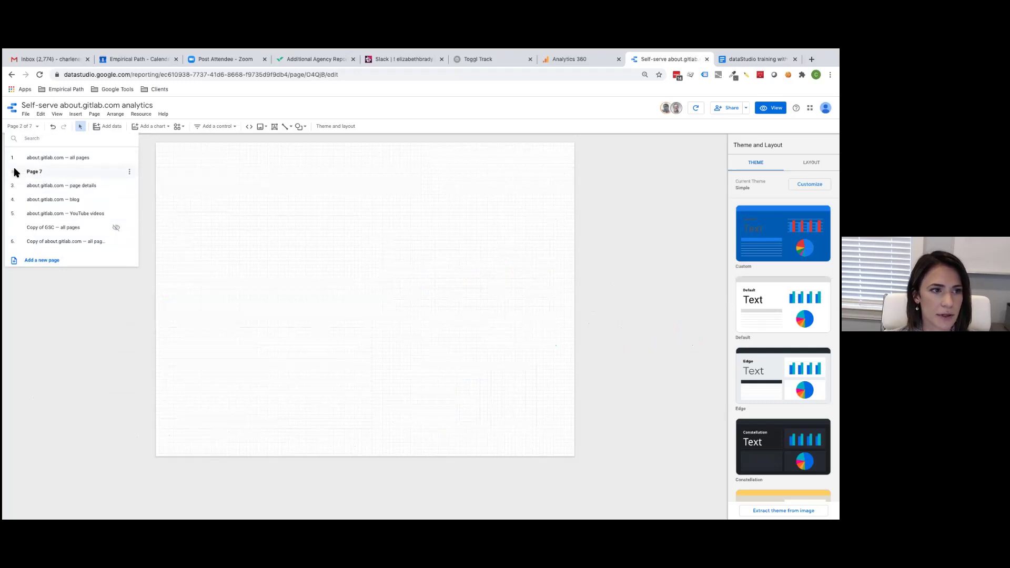
pyautogui.click(254, 227)
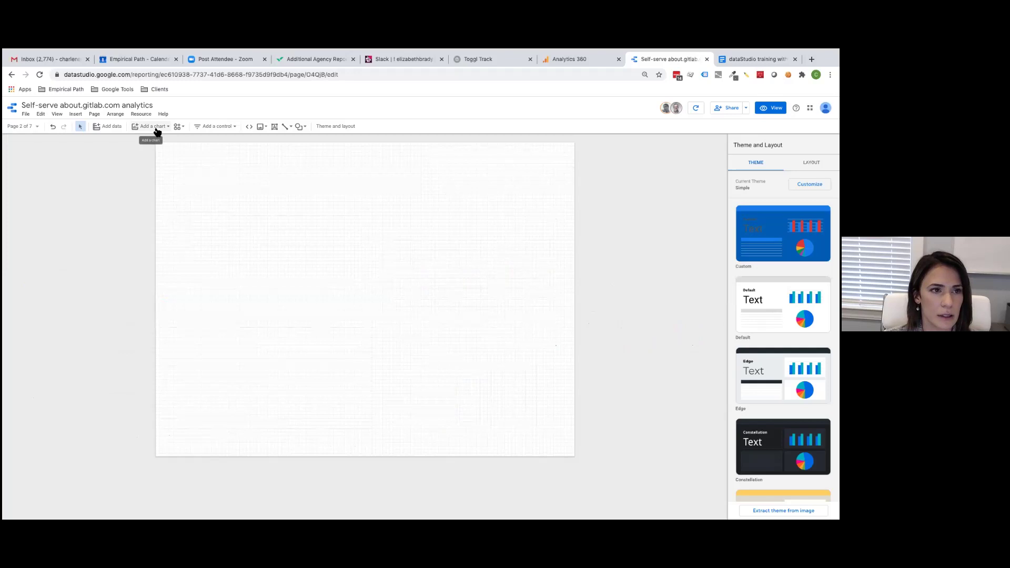
# Look for the Search Console connector among the data sources that can be added, and return to the report's data source list
pyautogui.click(141, 115)
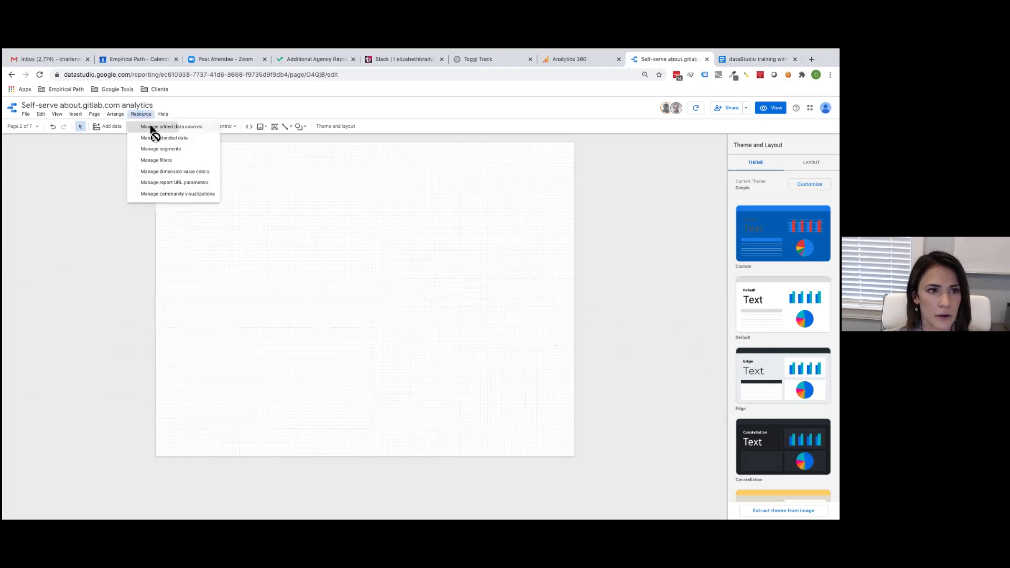
pyautogui.click(152, 127)
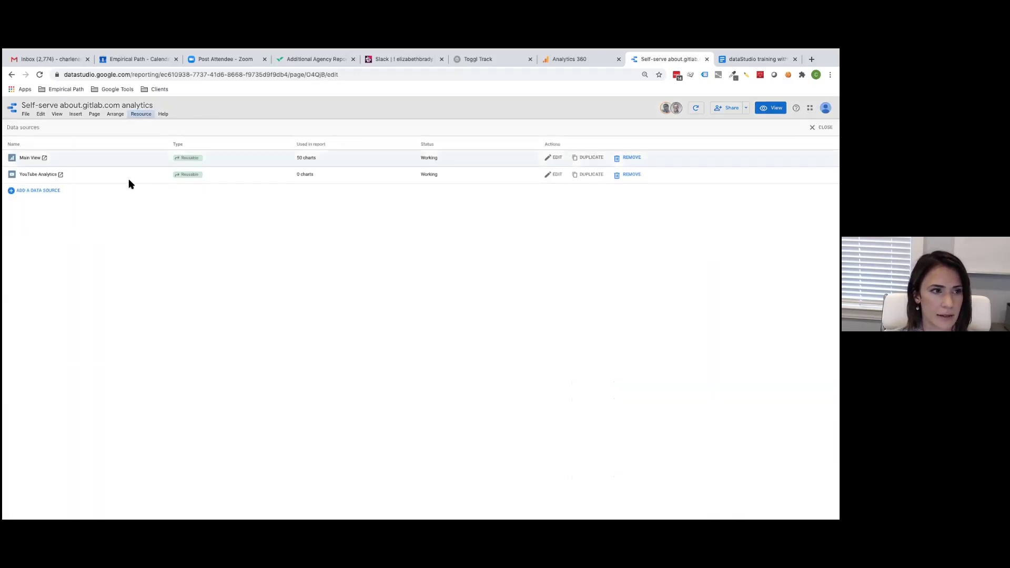
pyautogui.click(52, 193)
pyautogui.scroll(-3, 315, 356)
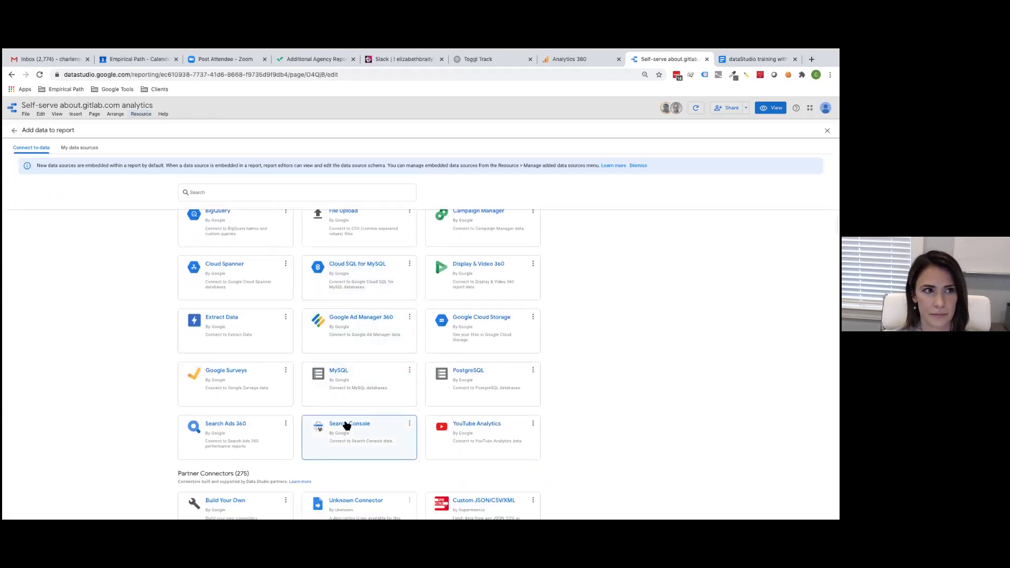
pyautogui.moveTo(344, 425); pyautogui.dragTo(97, 300)
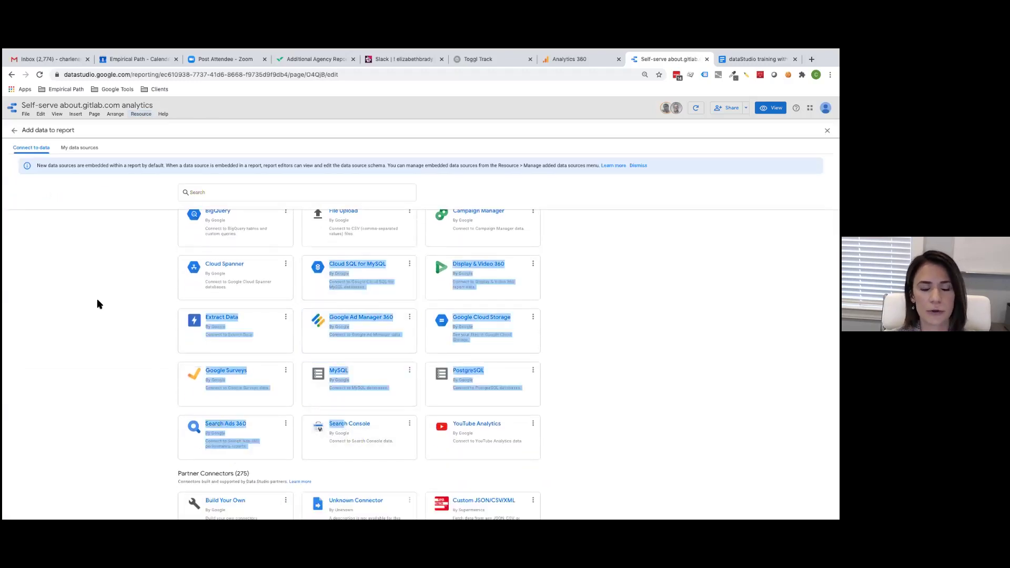
pyautogui.click(95, 287)
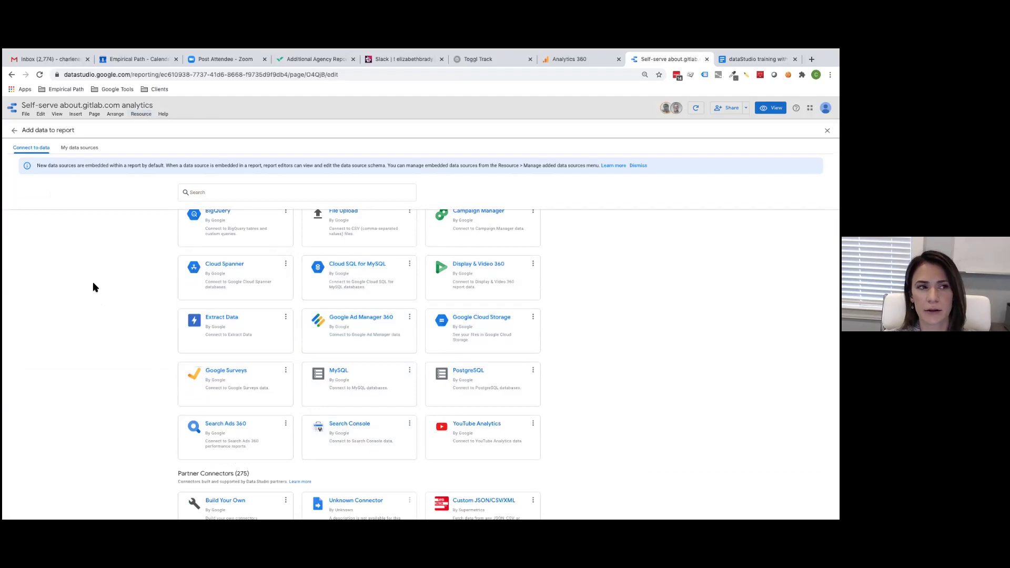
pyautogui.click(14, 131)
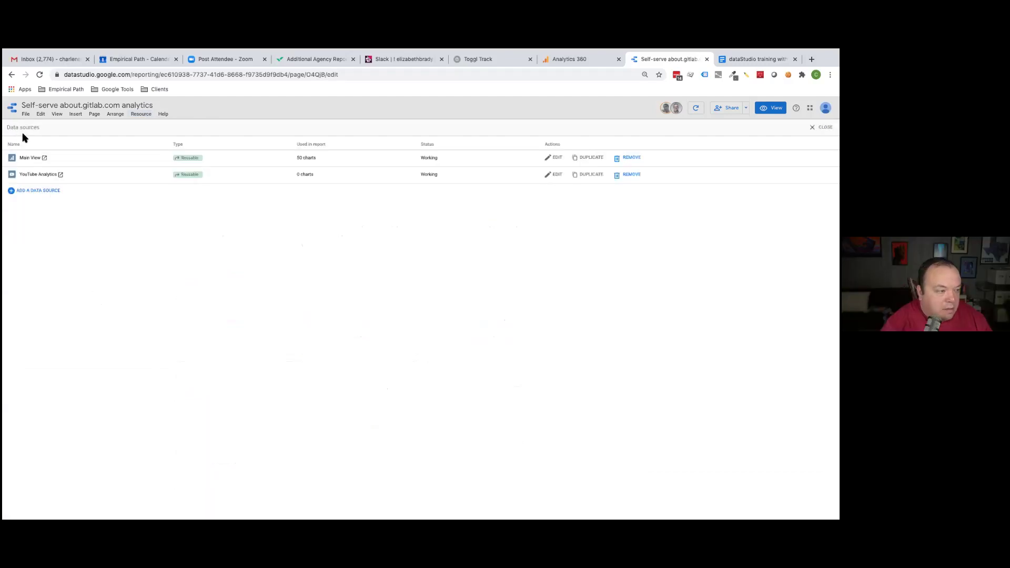
# Reload the report and check its list of added data sources for Search Console
pyautogui.click(42, 75)
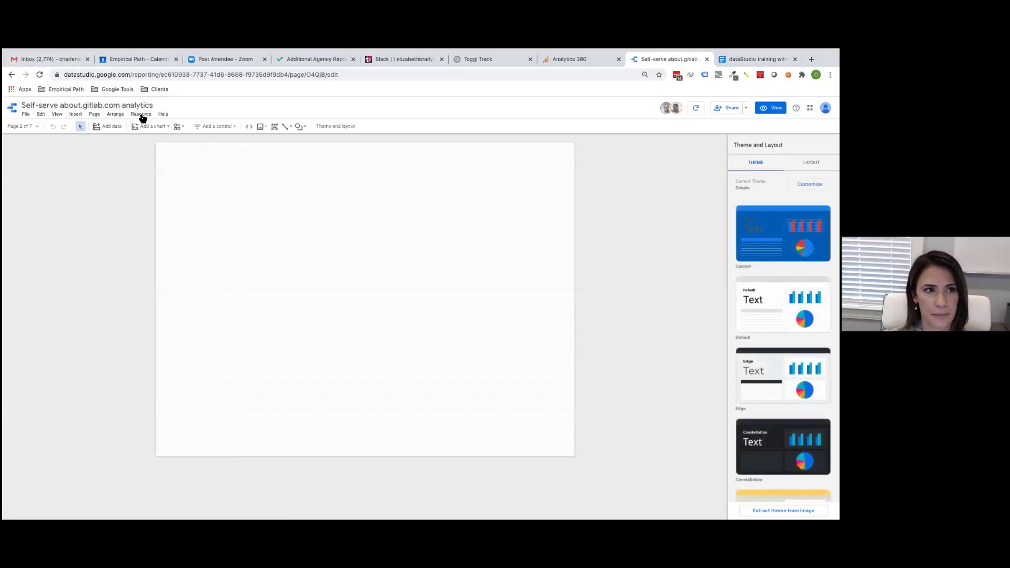
pyautogui.click(141, 114)
pyautogui.click(150, 130)
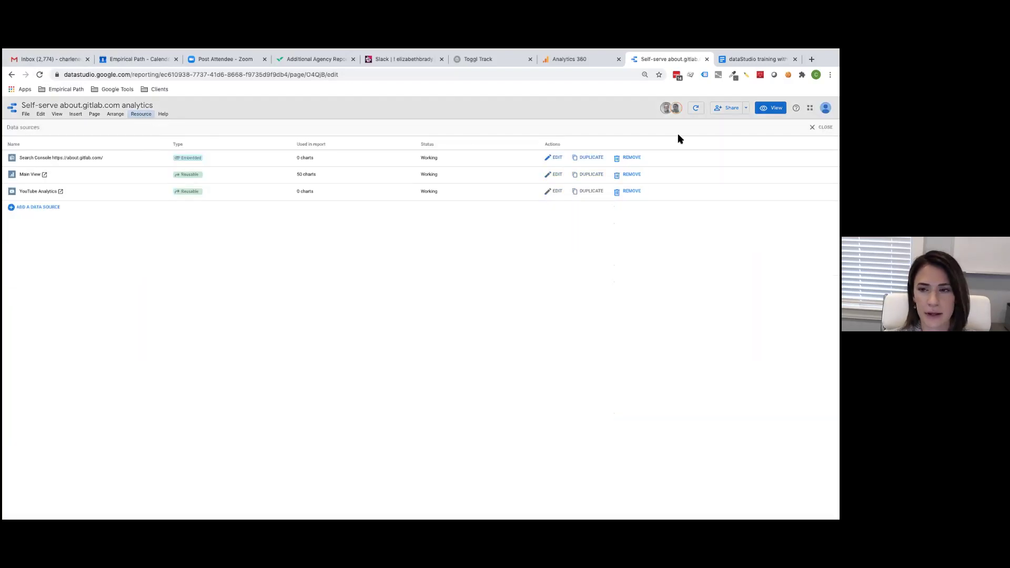
pyautogui.click(821, 127)
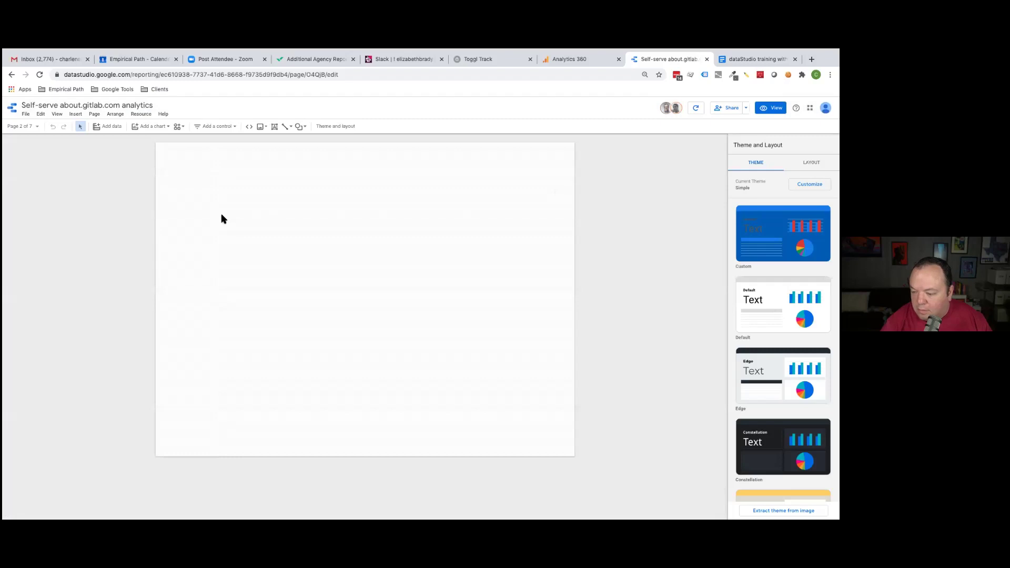
pyautogui.click(146, 115)
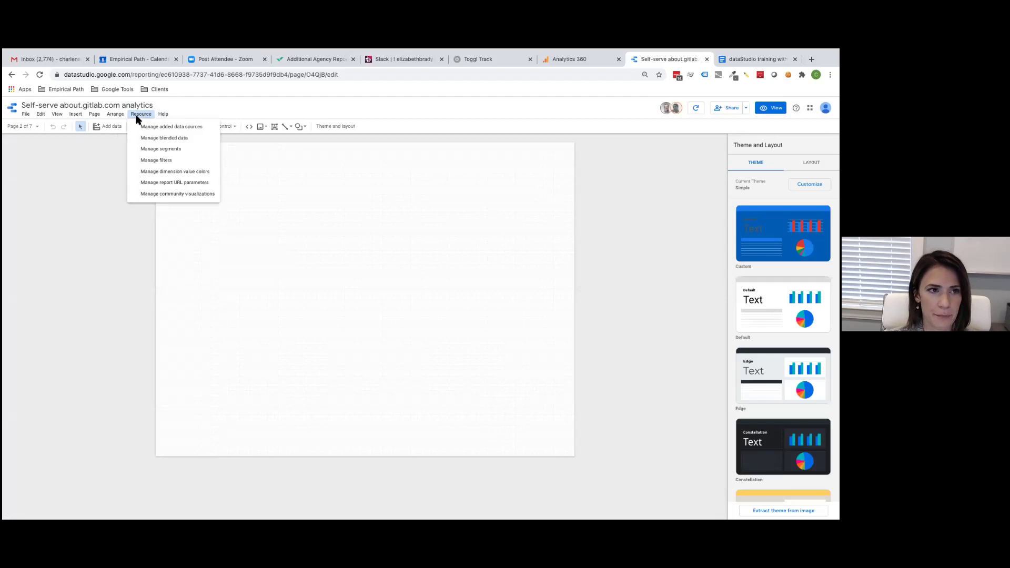
pyautogui.click(103, 147)
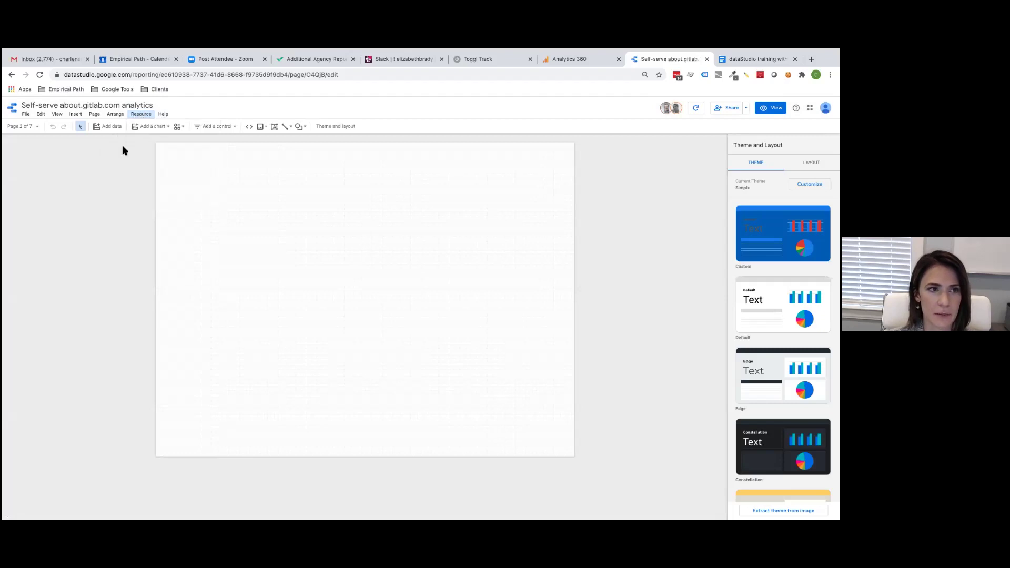
# Insert a table near the upper-left corner of the new page
pyautogui.click(145, 130)
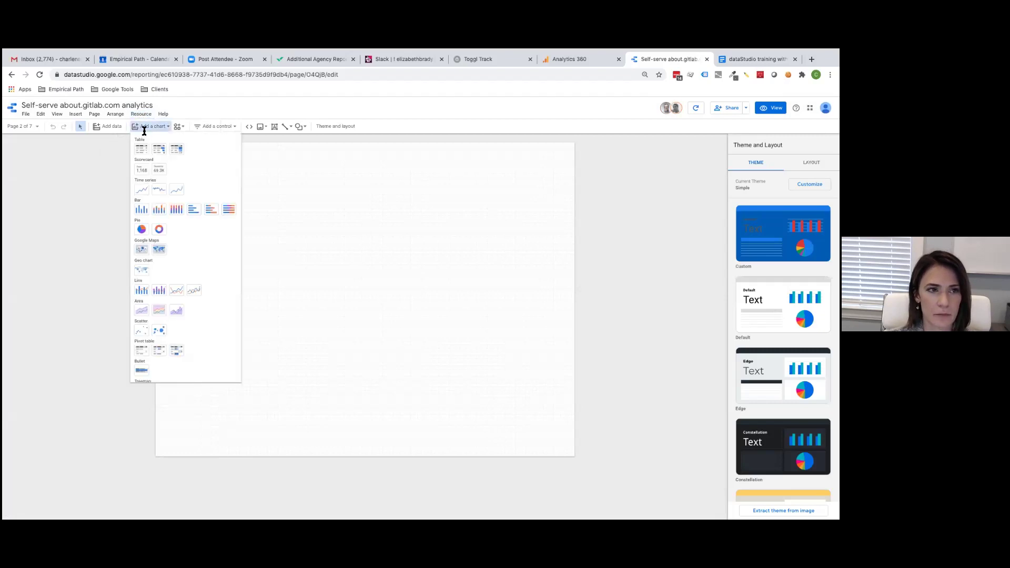
pyautogui.click(141, 149)
pyautogui.click(176, 160)
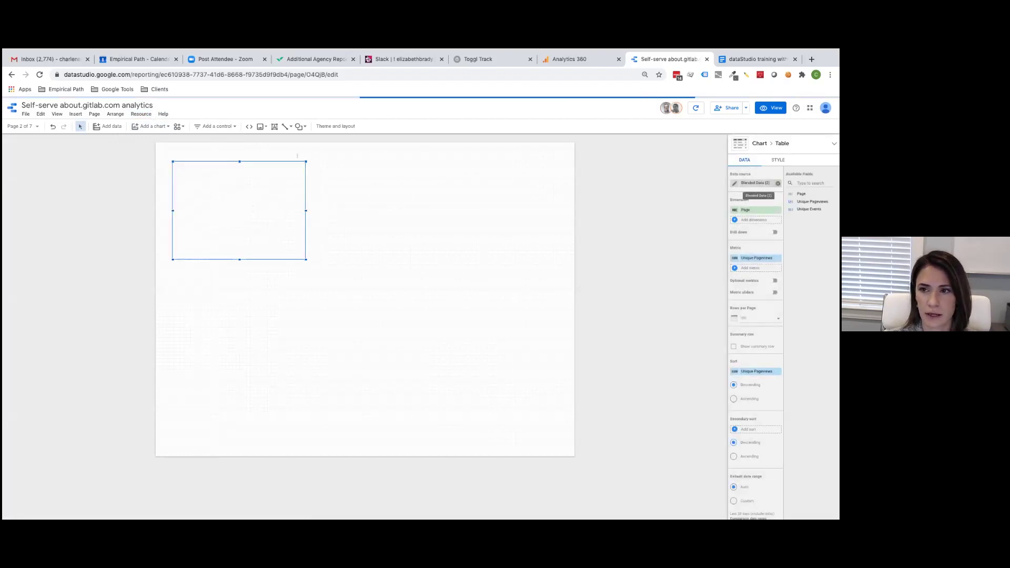
# Switch the new table's data source to Main View and replace its Page dimension with Landing Page
pyautogui.click(754, 182)
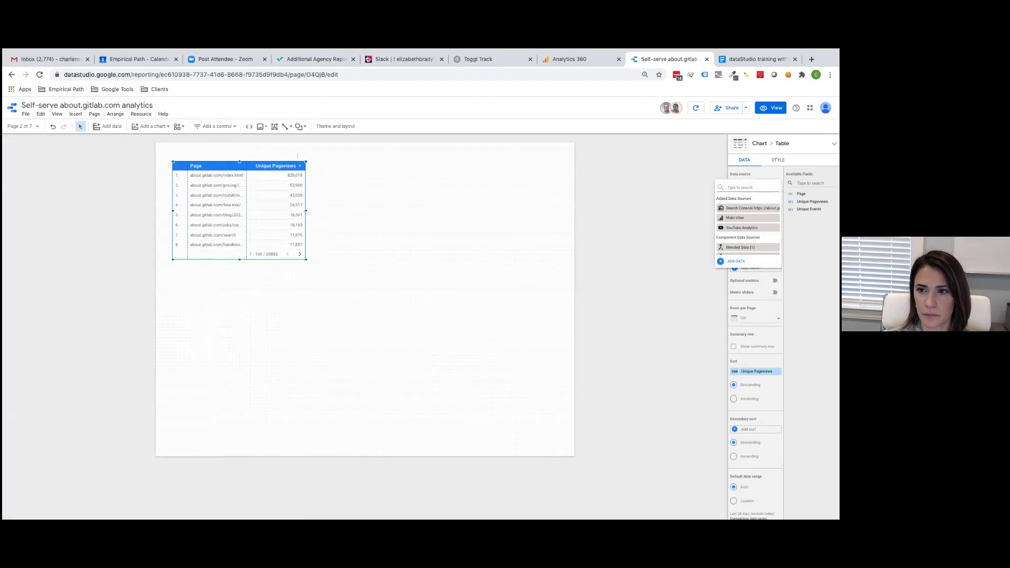
pyautogui.click(735, 217)
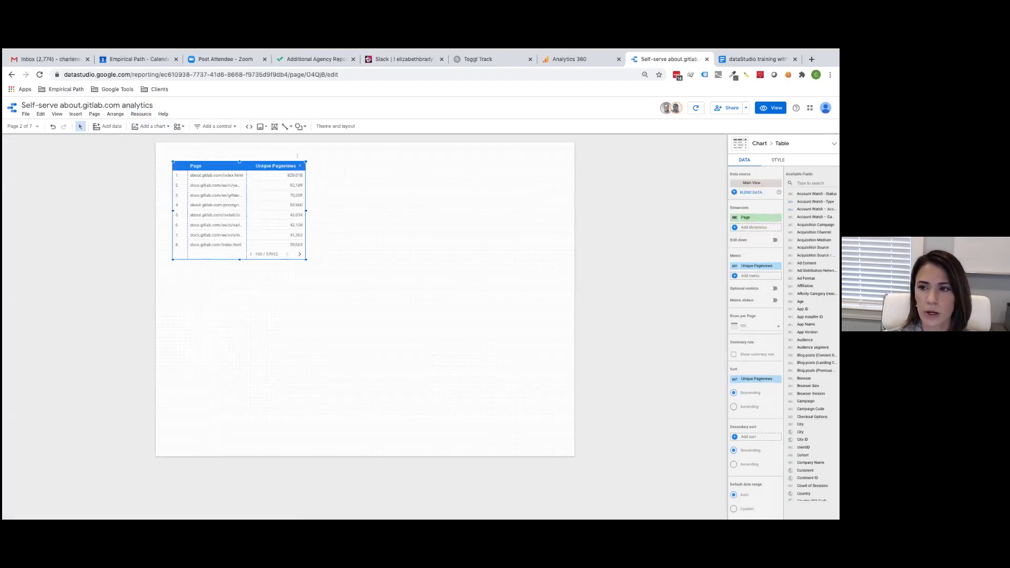
pyautogui.write('landing')
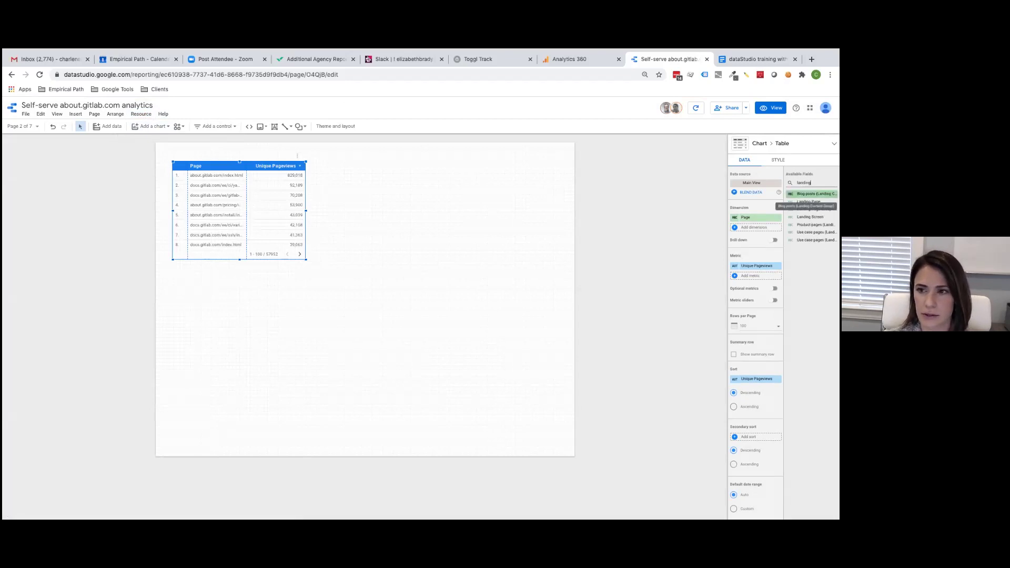
pyautogui.moveTo(808, 201); pyautogui.dragTo(757, 221)
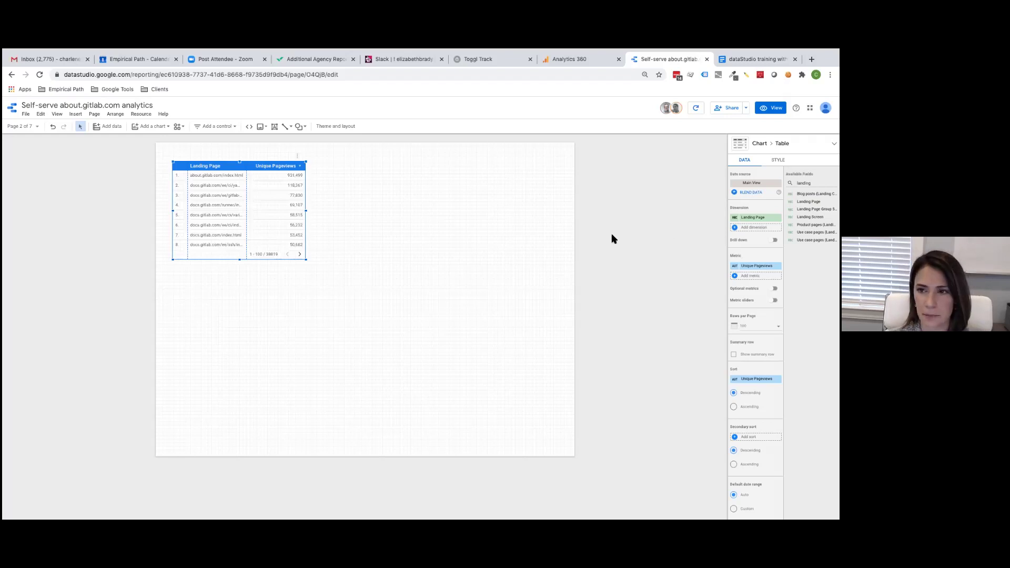
# Widen the table and its Landing Page column, and replace the Unique Pageviews metric with Sessions
pyautogui.moveTo(306, 211); pyautogui.dragTo(368, 210)
pyautogui.moveTo(283, 203); pyautogui.dragTo(309, 201)
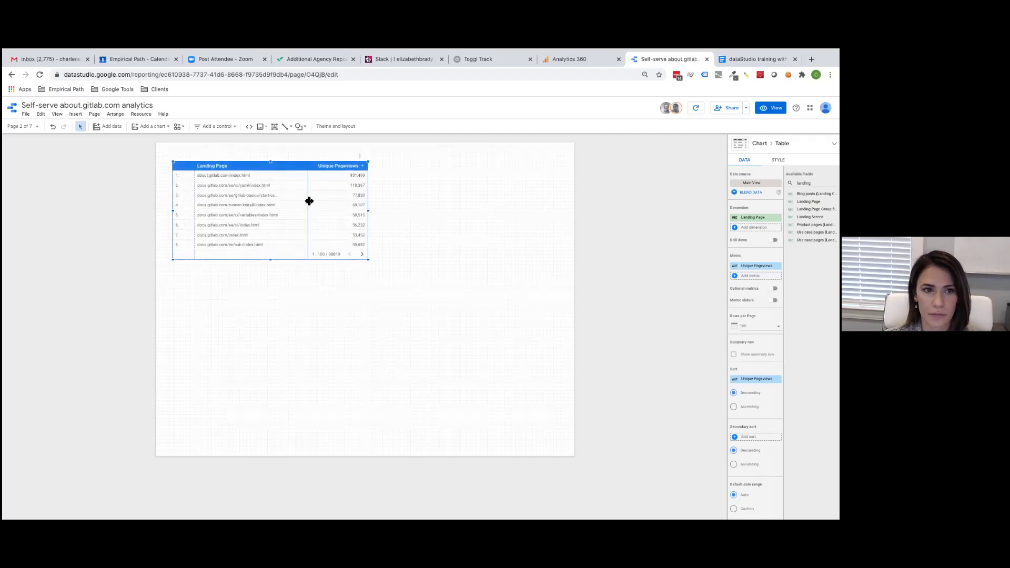
pyautogui.hotkey('ctrl', 'a')
pyautogui.write('sess')
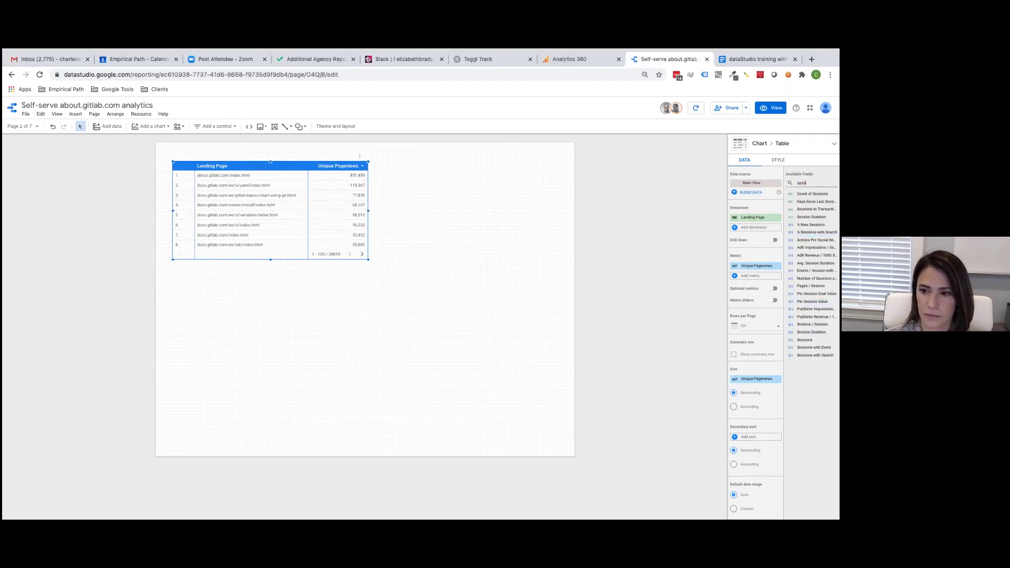
pyautogui.moveTo(804, 339); pyautogui.dragTo(757, 267)
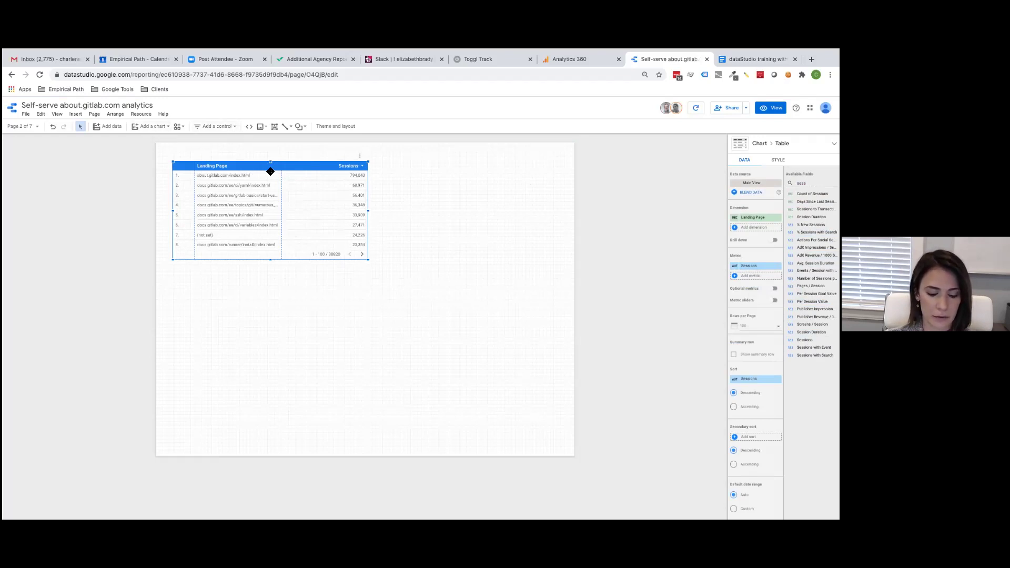
pyautogui.moveTo(270, 172); pyautogui.dragTo(481, 172)
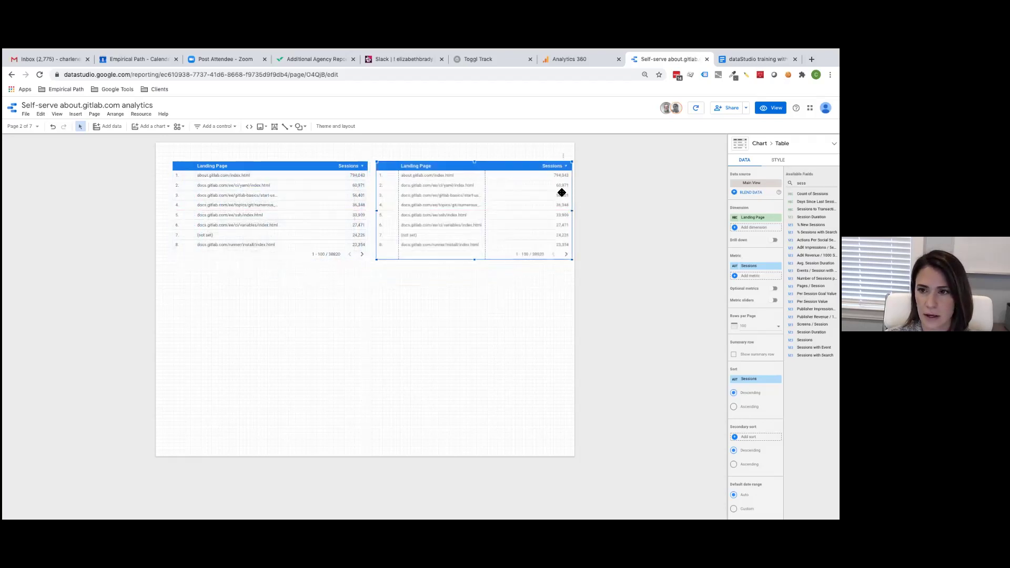
pyautogui.click(752, 183)
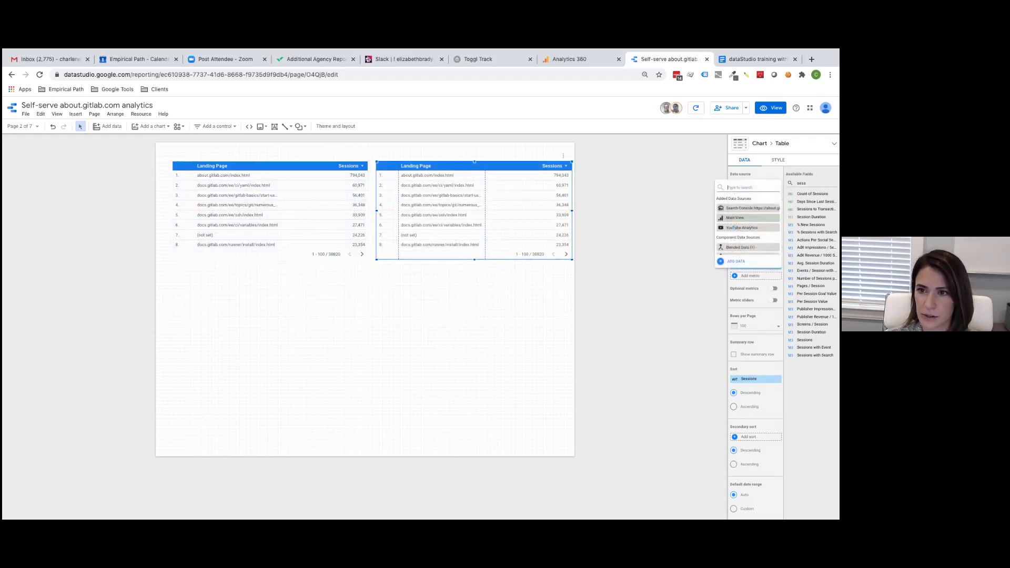
pyautogui.click(747, 208)
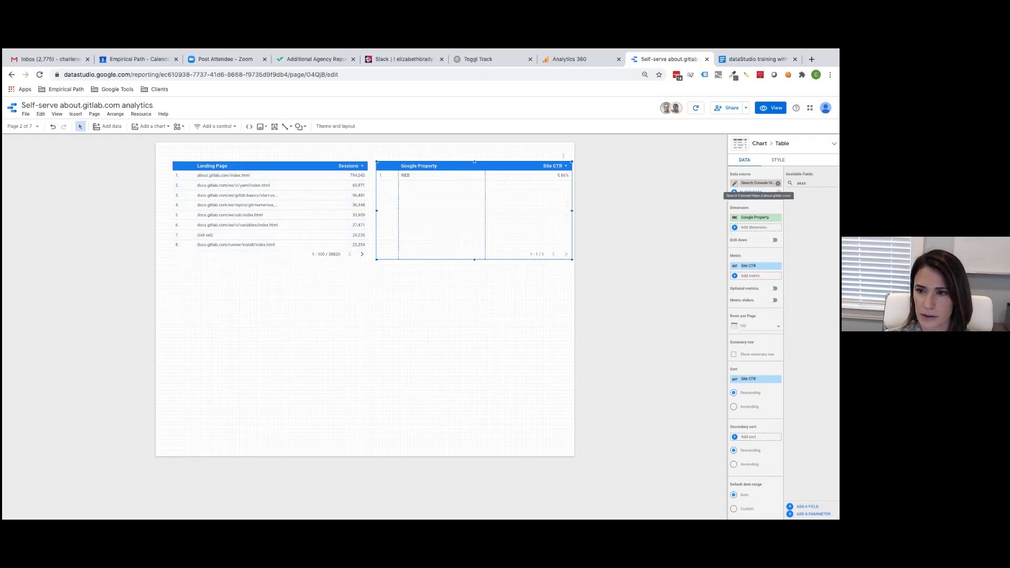
pyautogui.doubleClick(801, 183)
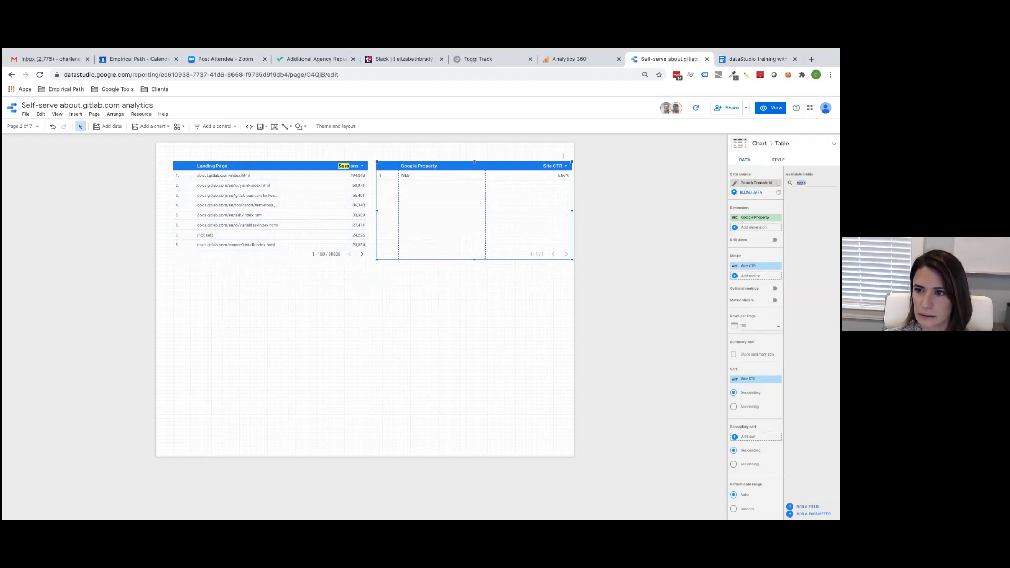
pyautogui.press('BackSpace')
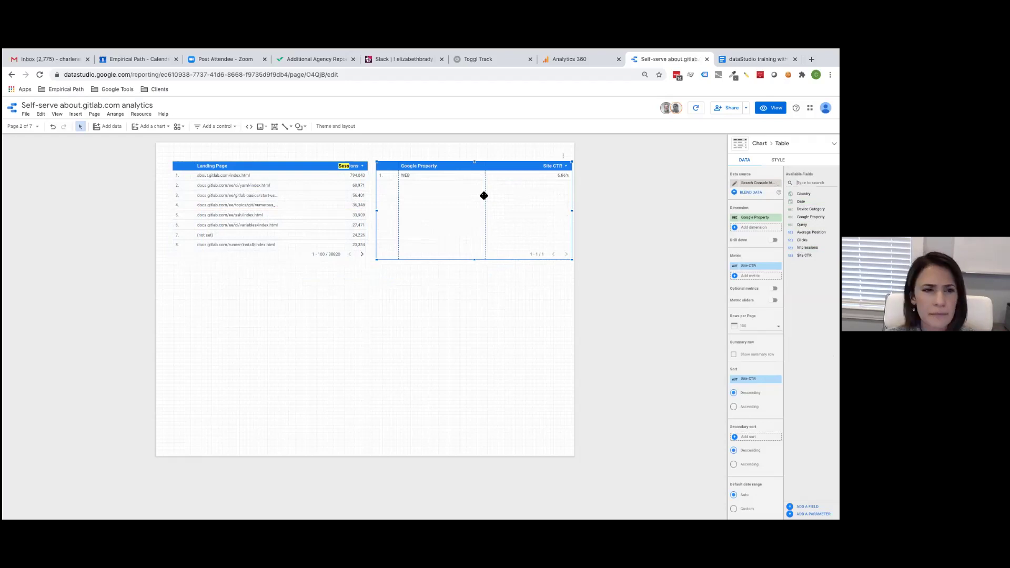
# Replace the Landing Page dimension of the Main View table with Device Category
pyautogui.click(277, 196)
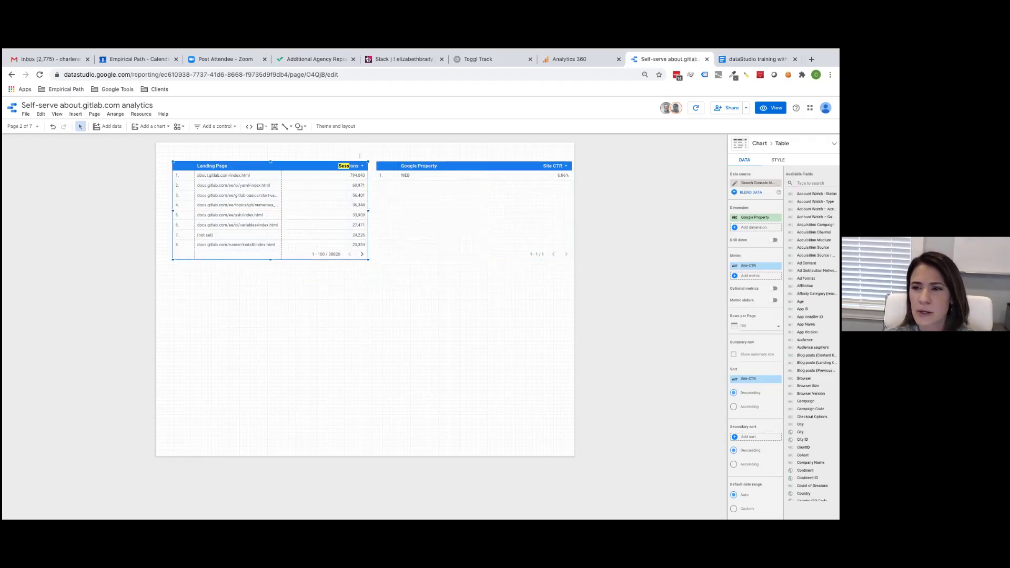
pyautogui.click(807, 182)
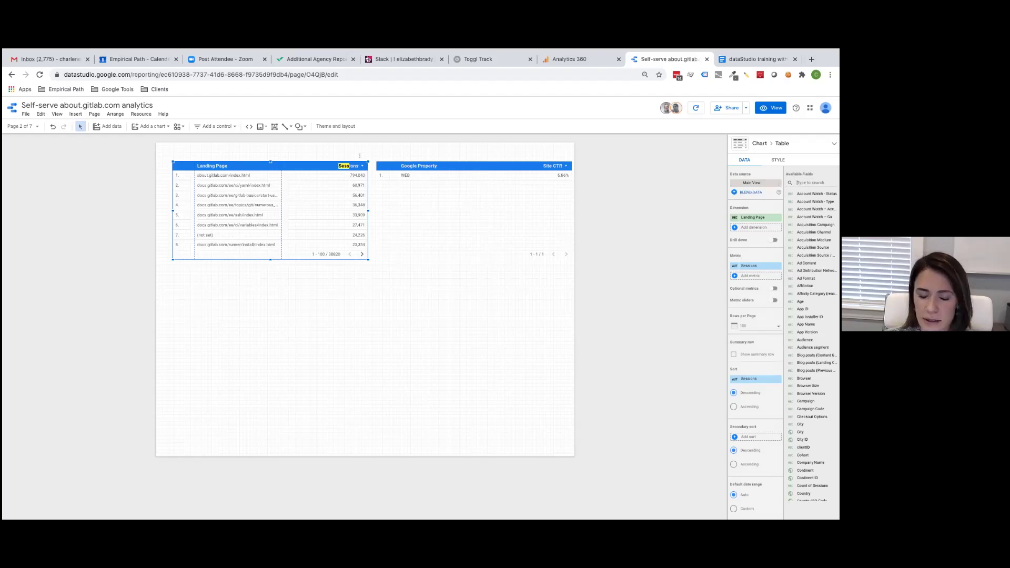
pyautogui.write('dev')
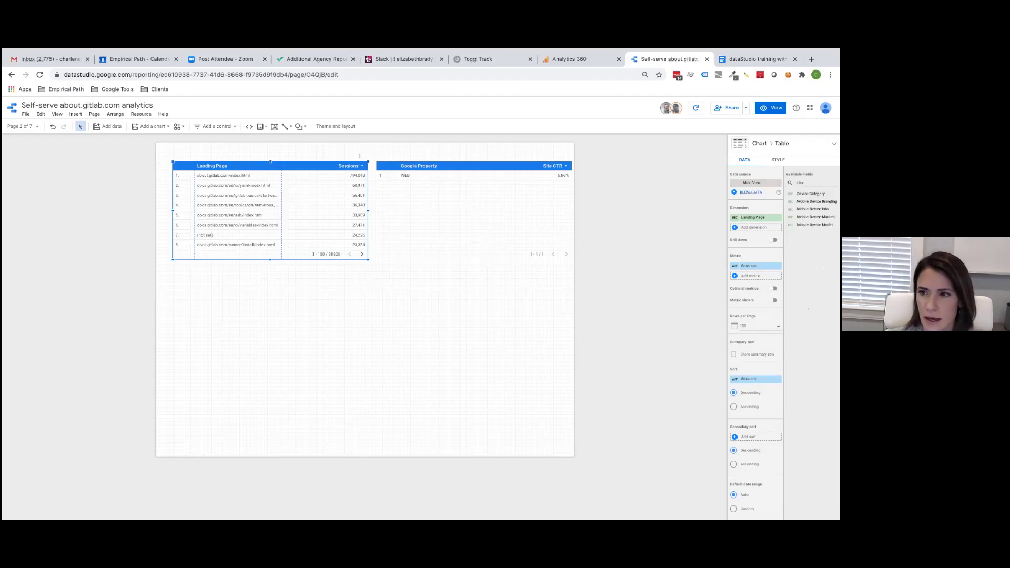
pyautogui.write('i')
pyautogui.moveTo(810, 194); pyautogui.dragTo(758, 226)
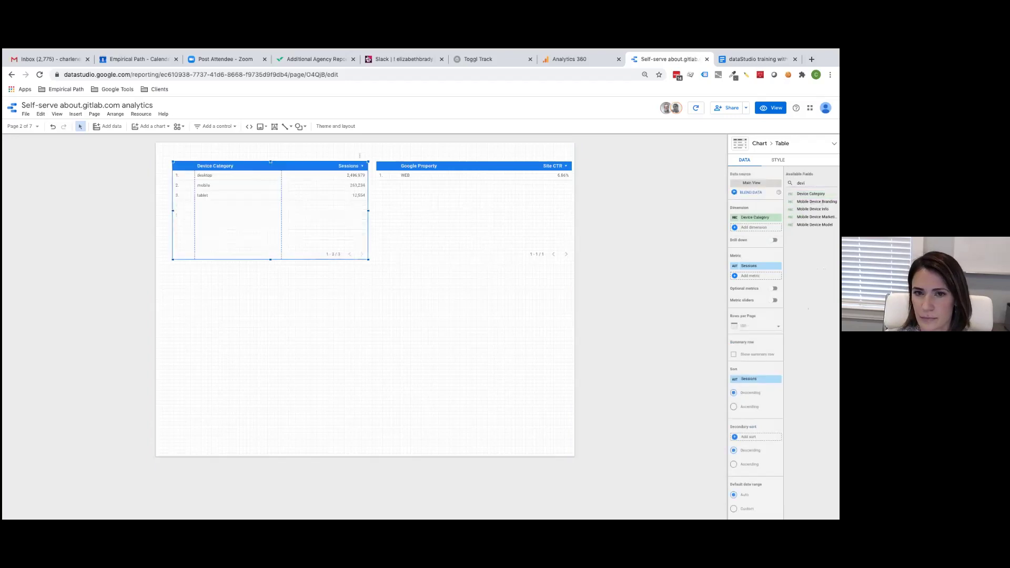
# Replace the Google Property dimension of the Search Console table with Device Category and clear the field search
pyautogui.click(430, 189)
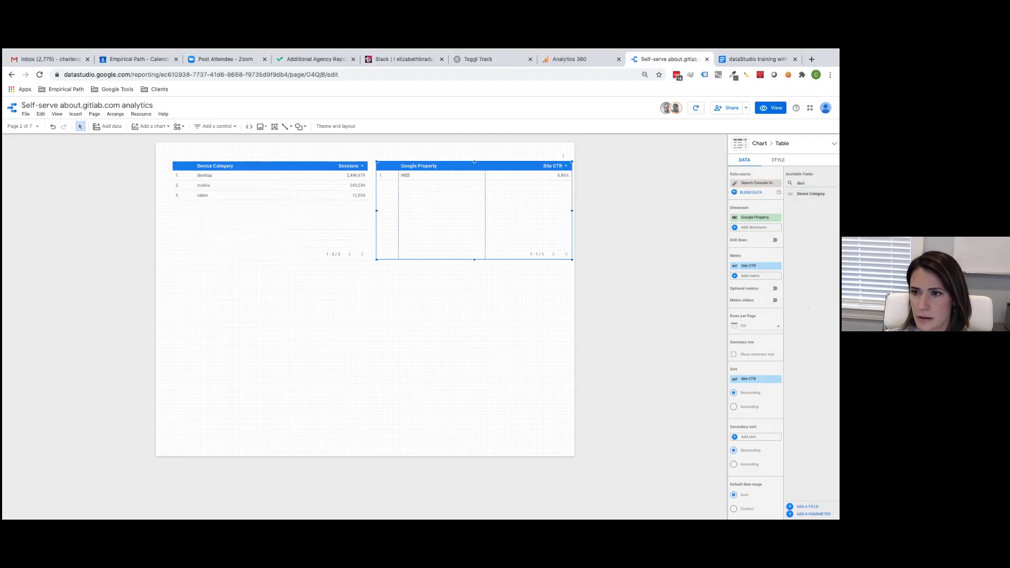
pyautogui.moveTo(810, 194); pyautogui.dragTo(755, 221)
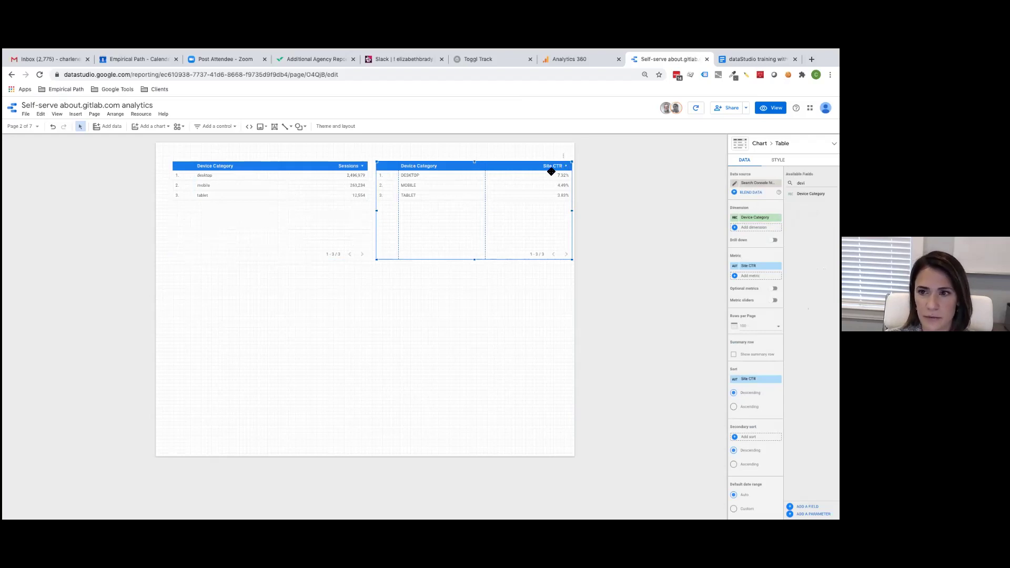
pyautogui.press('super+f')
pyautogui.press('BackSpace')
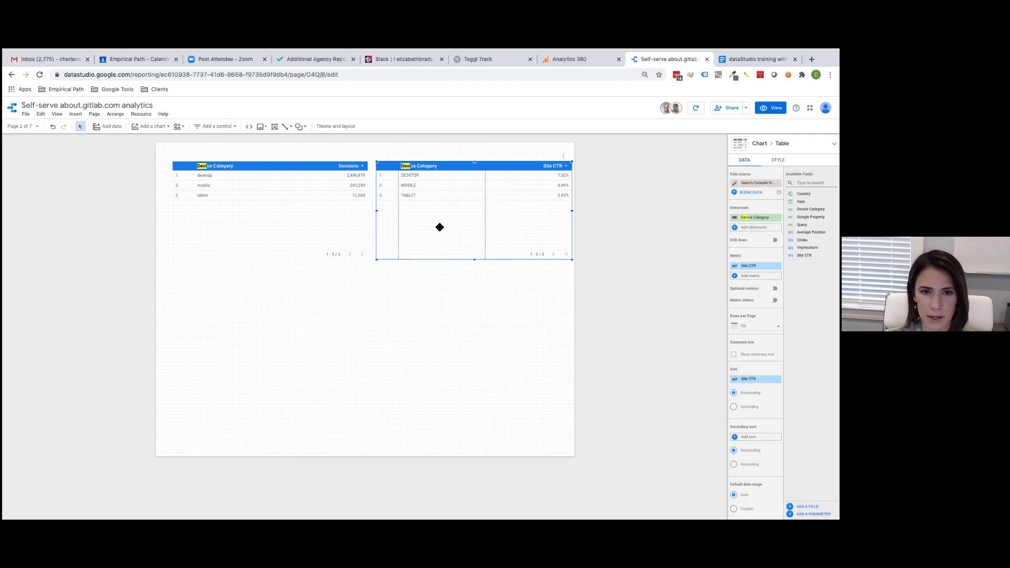
# Blend the data of the two Device Category tables and place the resulting table centred below them
pyautogui.keyDown('shift'); pyautogui.click(328, 200); pyautogui.keyUp('shift')
pyautogui.rightClick(328, 200)
pyautogui.moveTo(351, 360)
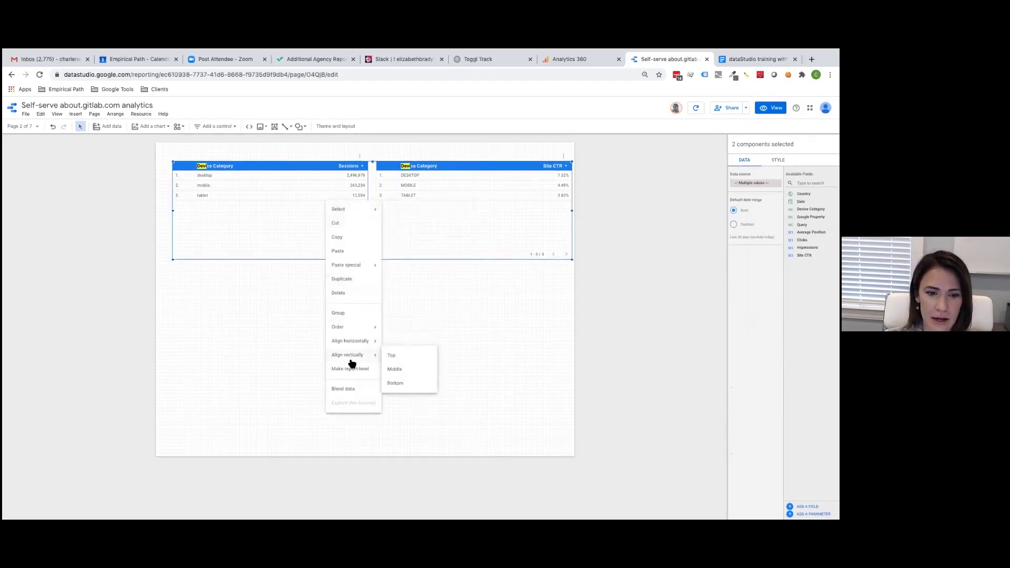
pyautogui.click(348, 390)
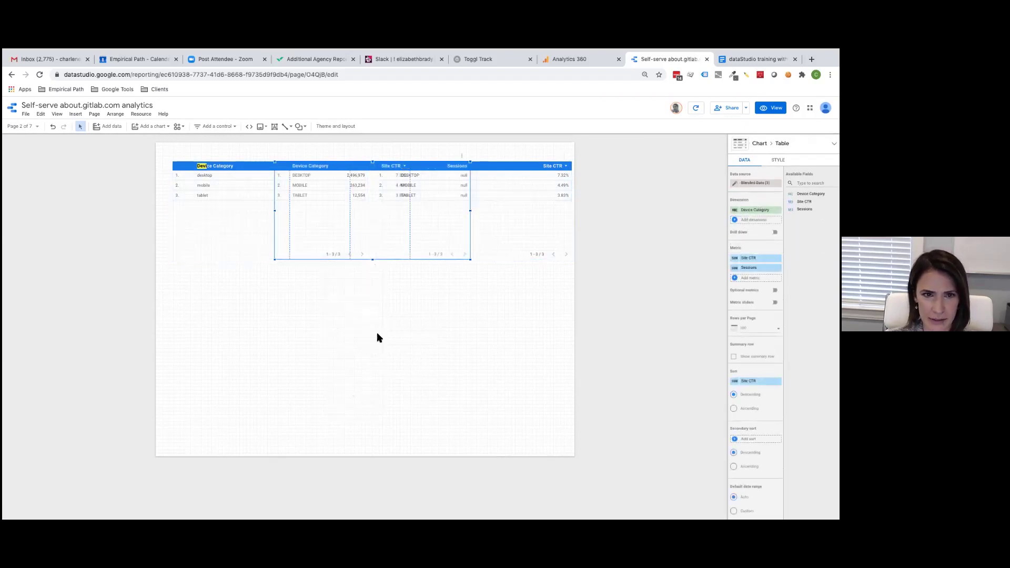
pyautogui.moveTo(385, 160); pyautogui.dragTo(362, 267)
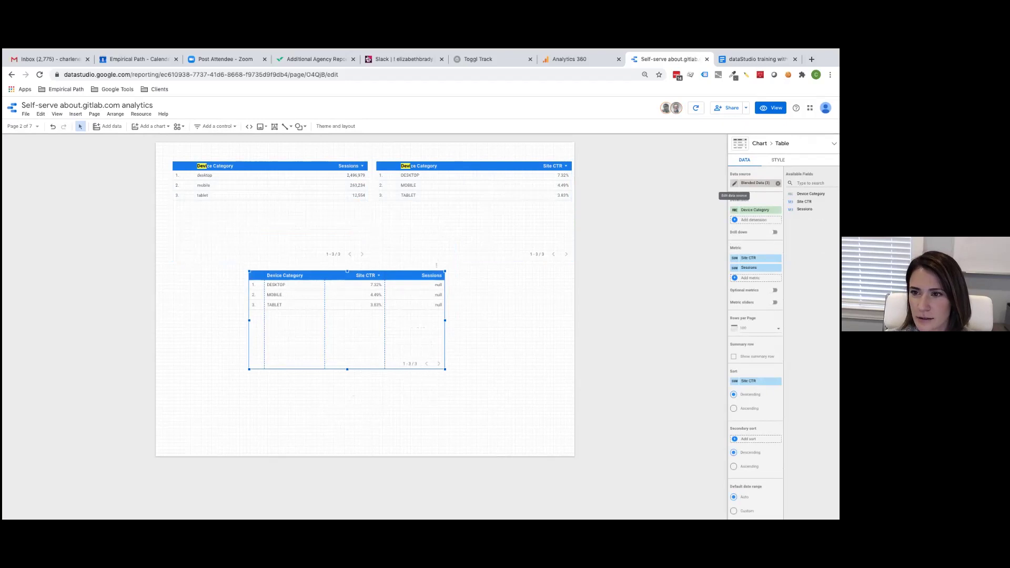
# Examine the blended table's join keys and metrics, and check the data source of the Site CTR table
pyautogui.click(734, 183)
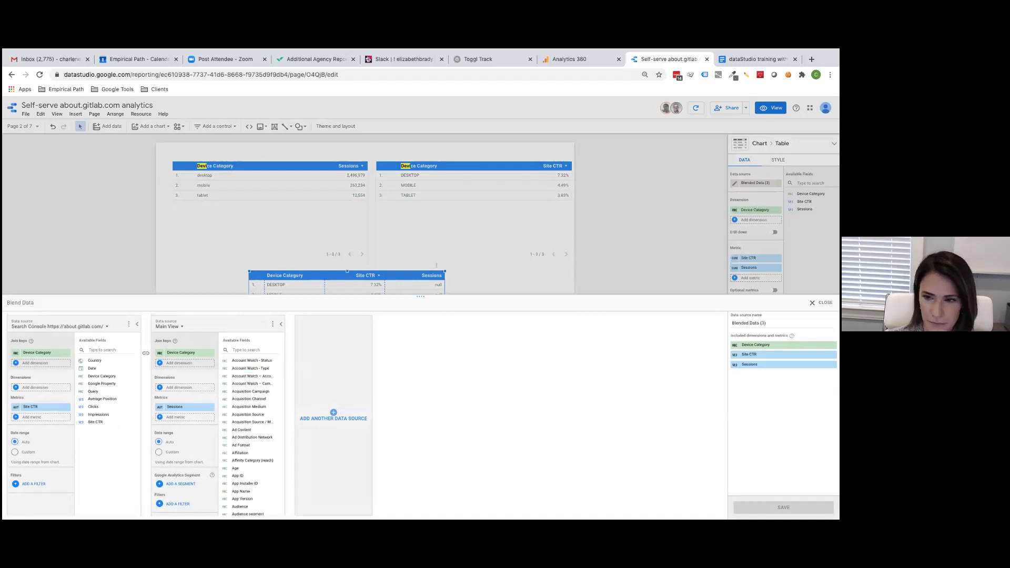
pyautogui.click(821, 303)
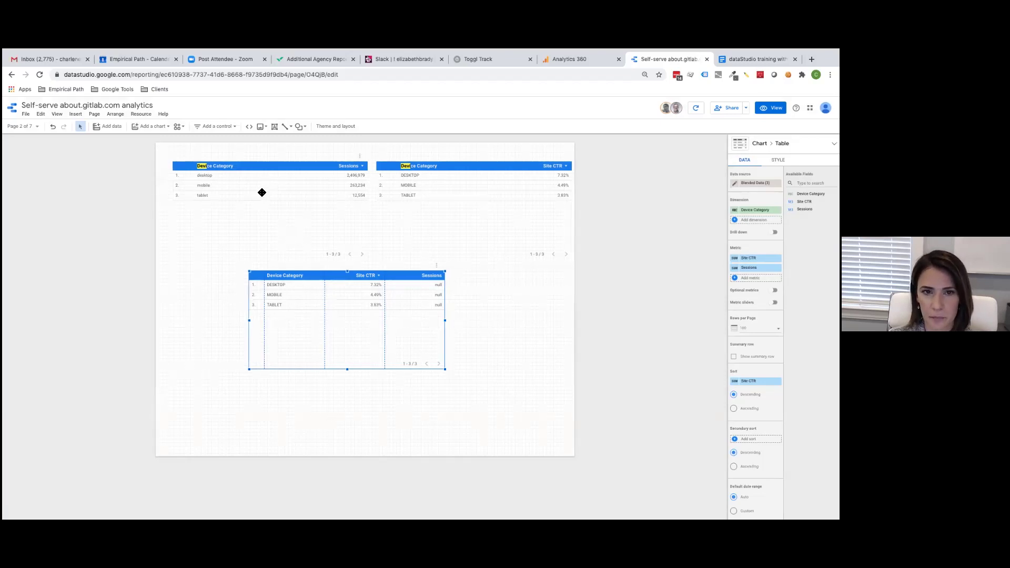
pyautogui.click(147, 116)
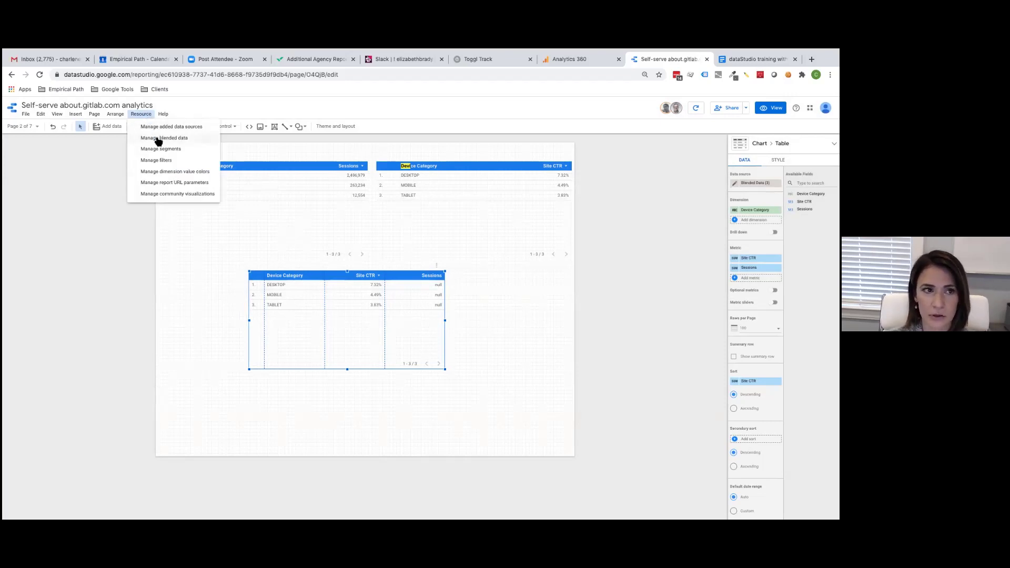
pyautogui.click(444, 188)
pyautogui.click(443, 188)
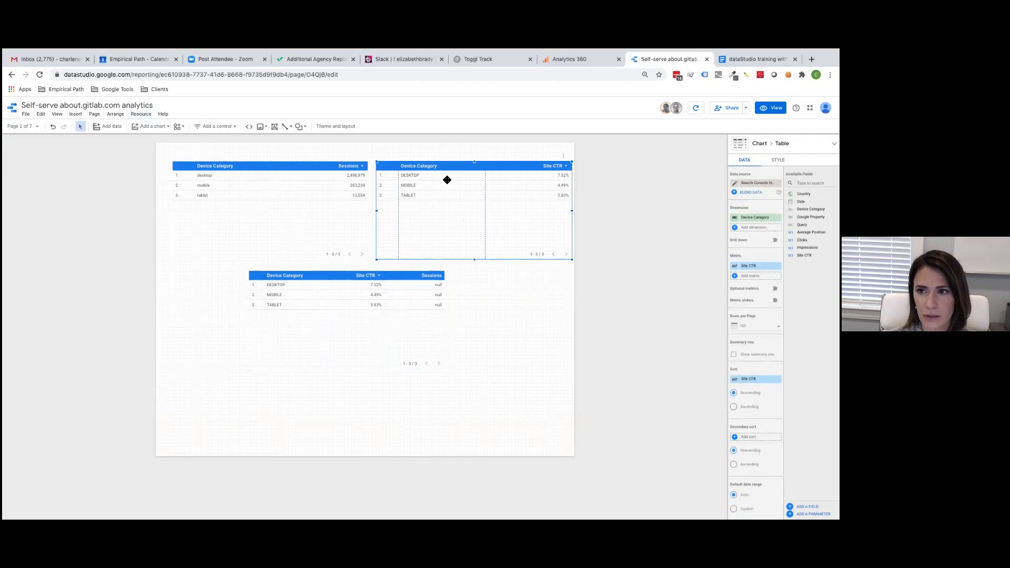
# Open the field list of the report's Search Console data source for editing
pyautogui.click(144, 115)
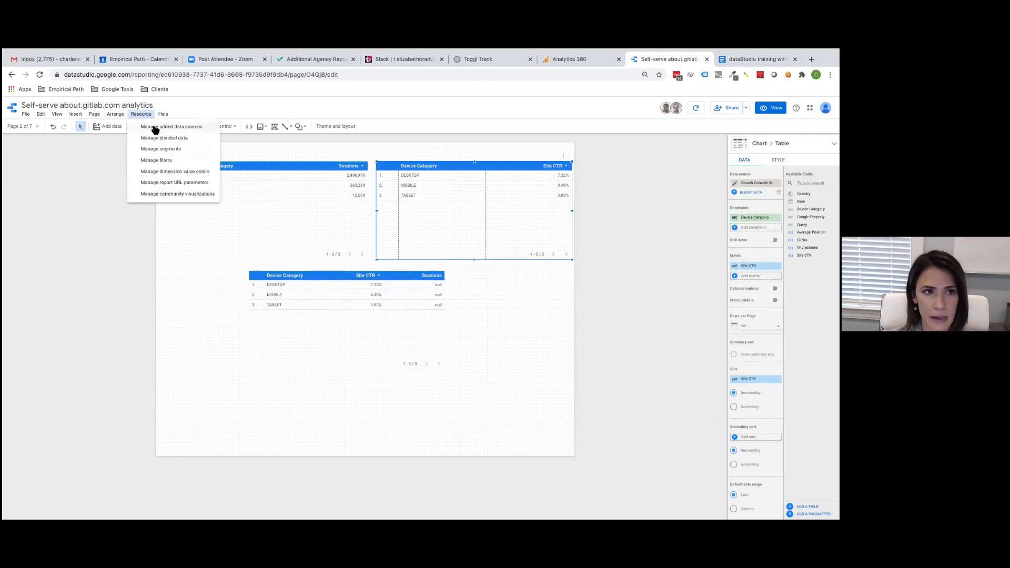
pyautogui.click(155, 127)
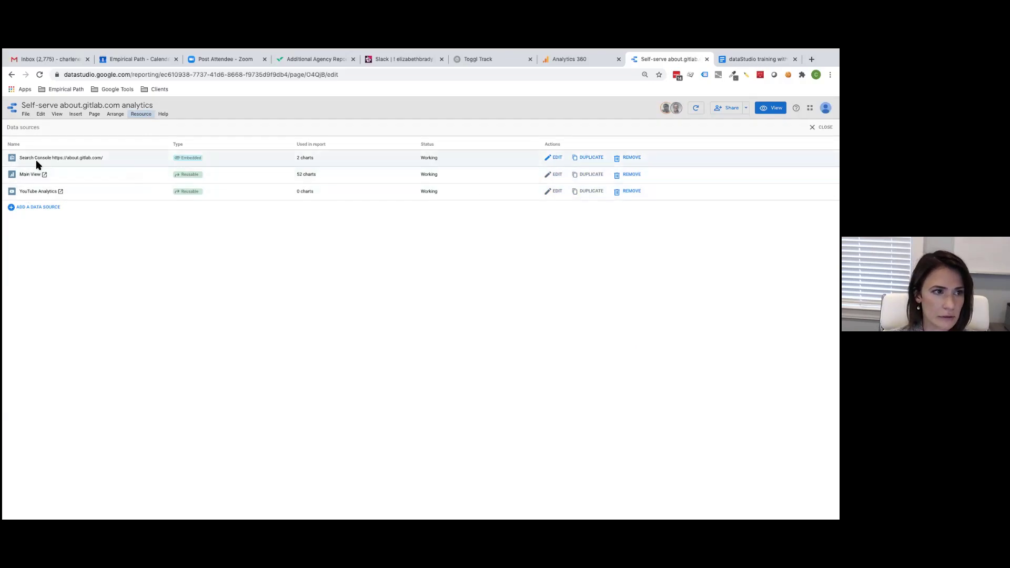
pyautogui.click(557, 158)
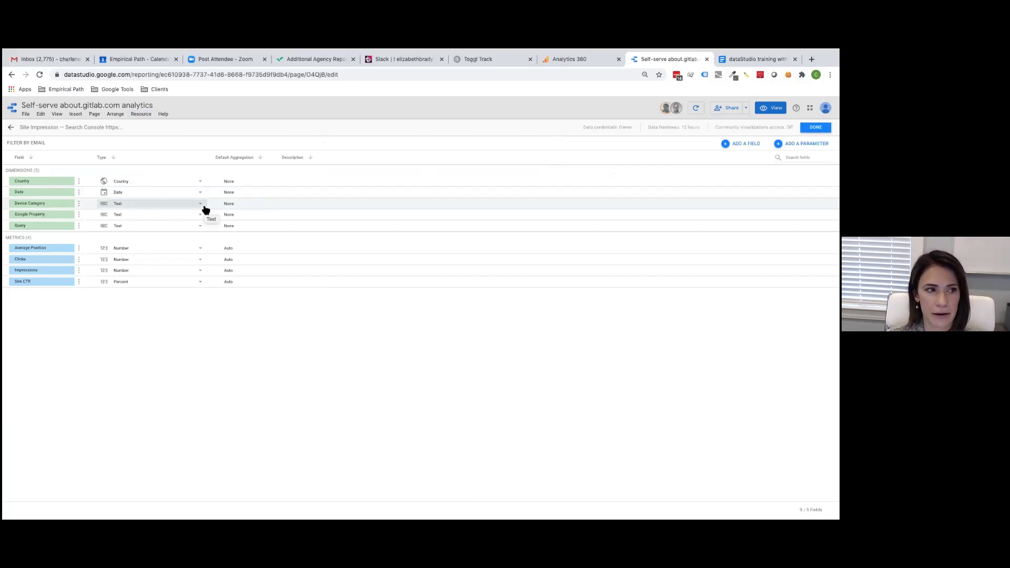
pyautogui.click(372, 204)
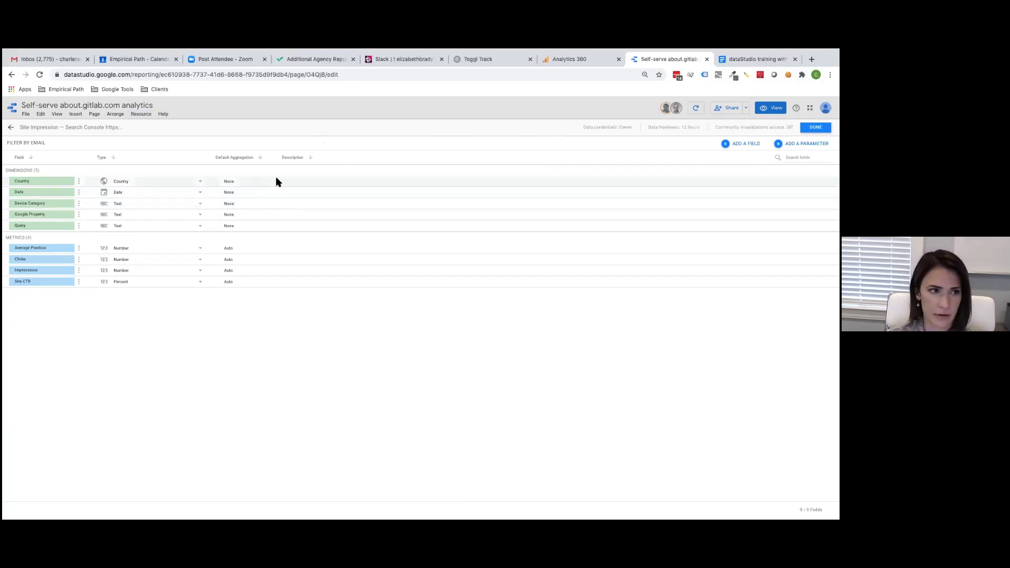
# Add a calculated field to the Search Console data source and name it "Device Category (lowercase)"
pyautogui.click(741, 144)
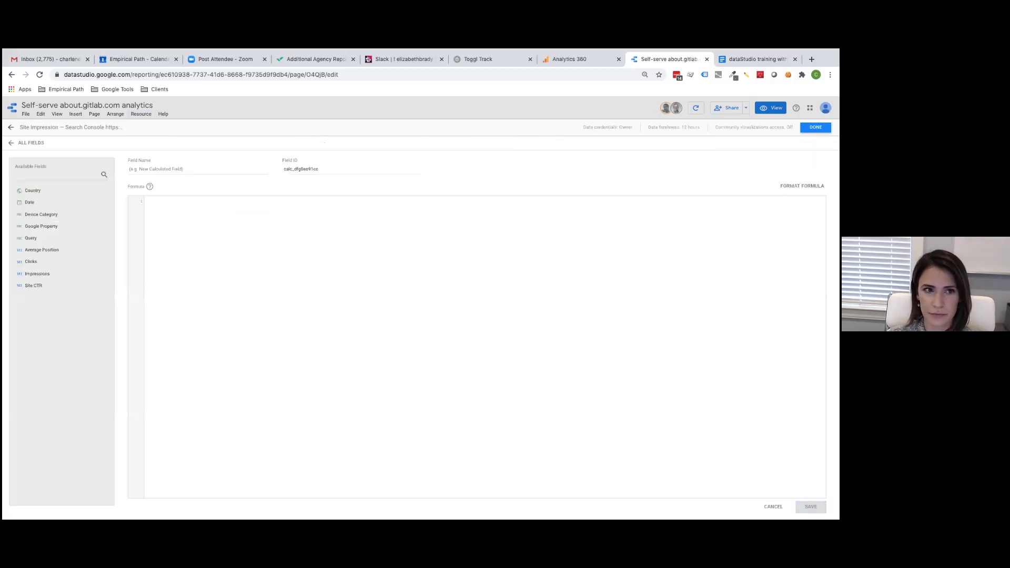
pyautogui.click(197, 171)
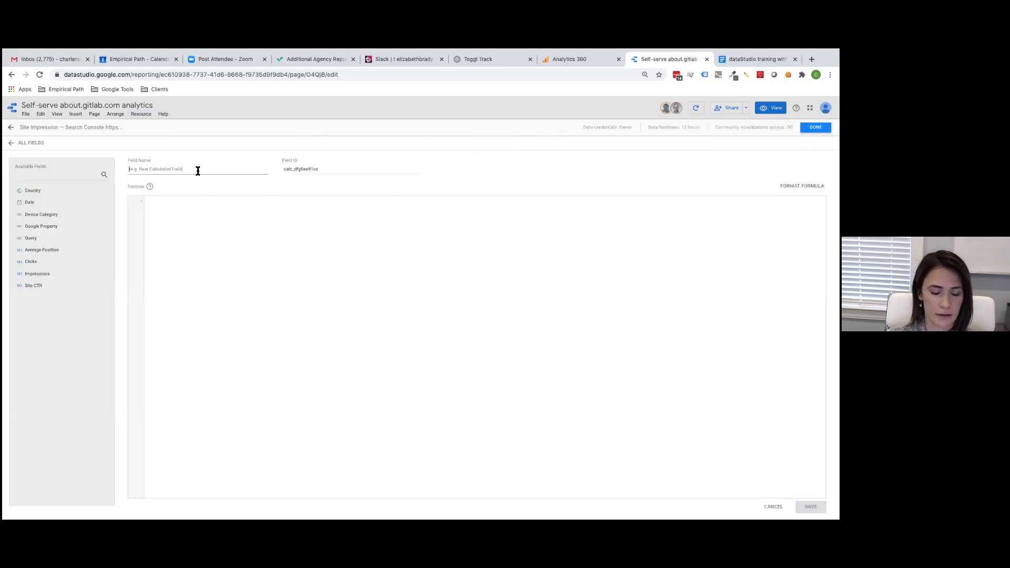
pyautogui.write('Device')
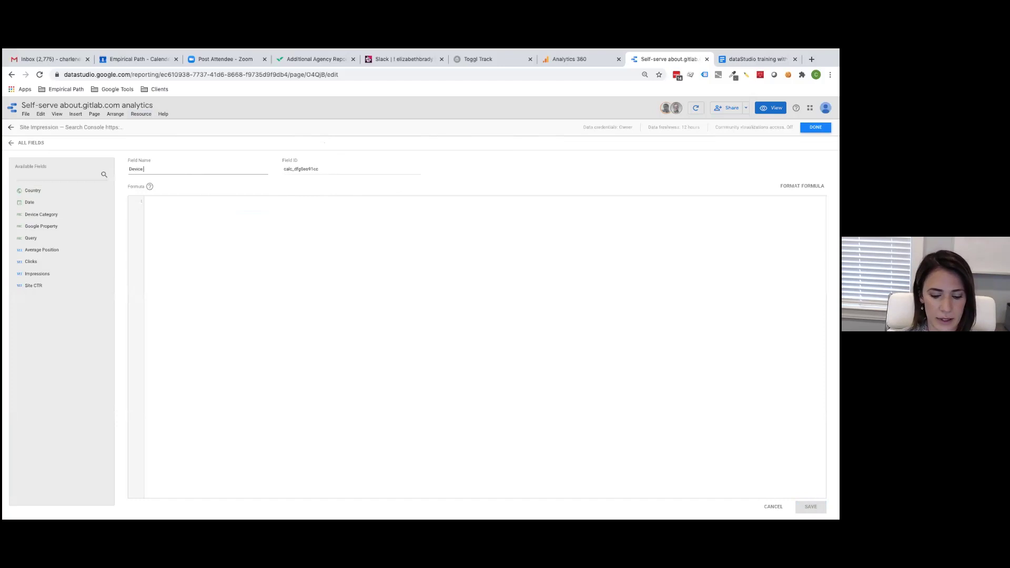
pyautogui.write(' Category (lowercase')
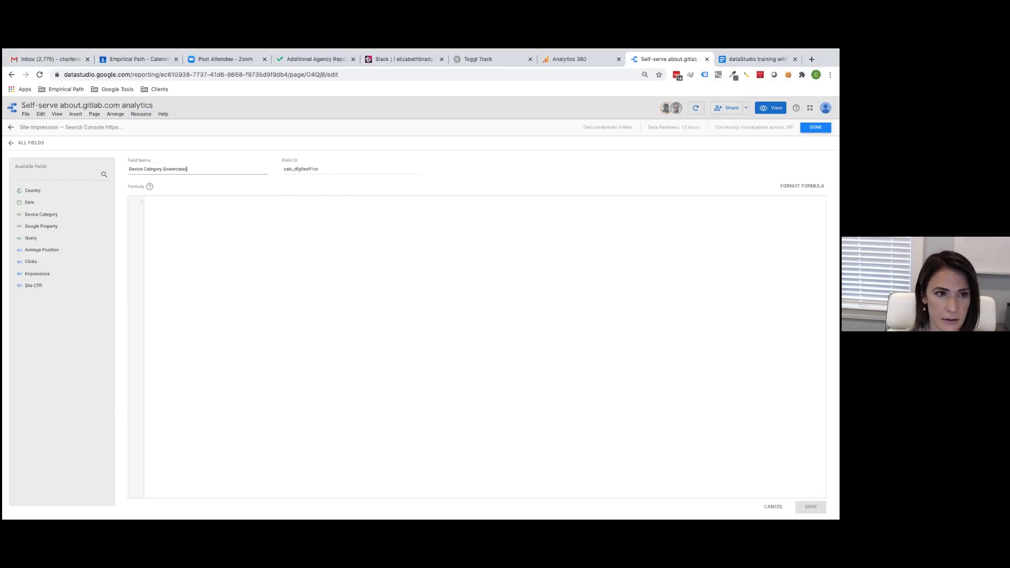
# Give the lowercase field the formula LOWER(Device Category), save it and return from the data sources to the report
pyautogui.click(254, 233)
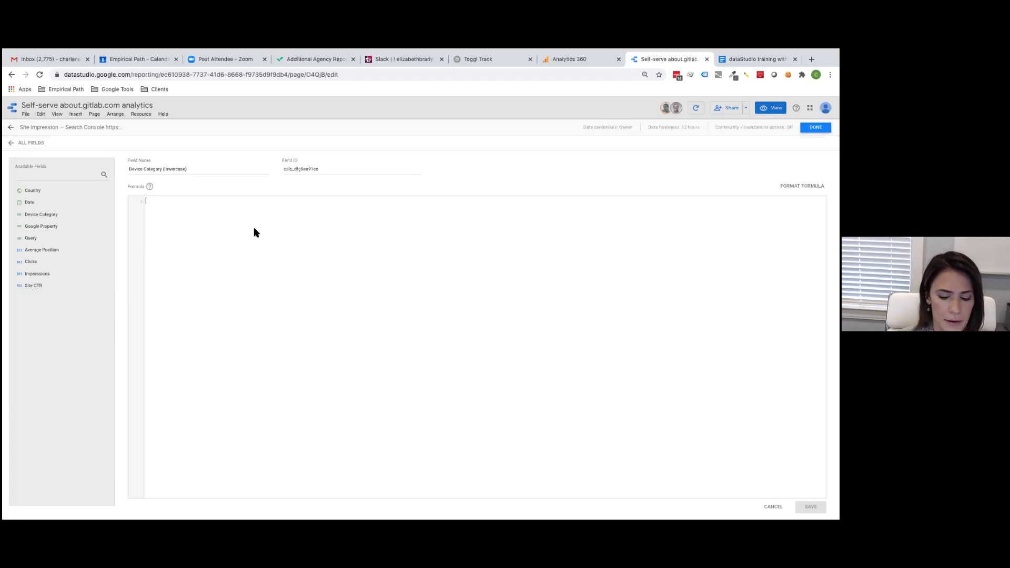
pyautogui.write('Lowe')
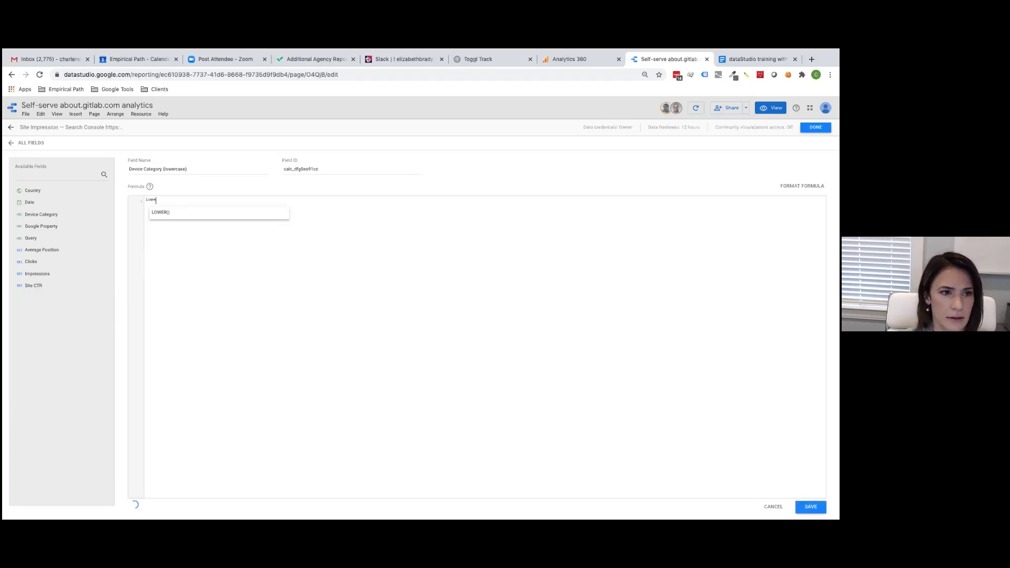
pyautogui.write('e')
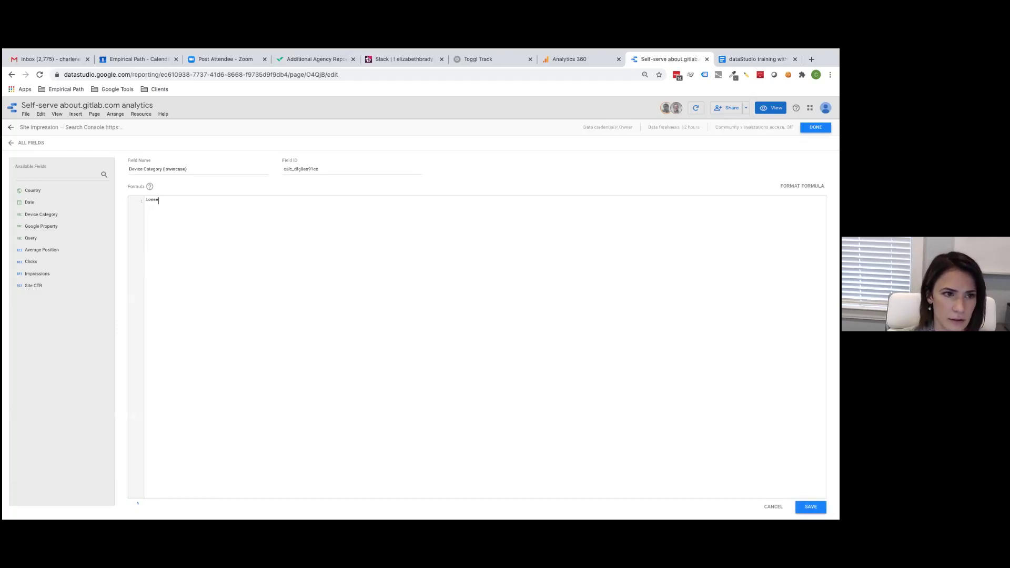
pyautogui.press('BackSpace')
pyautogui.write('r')
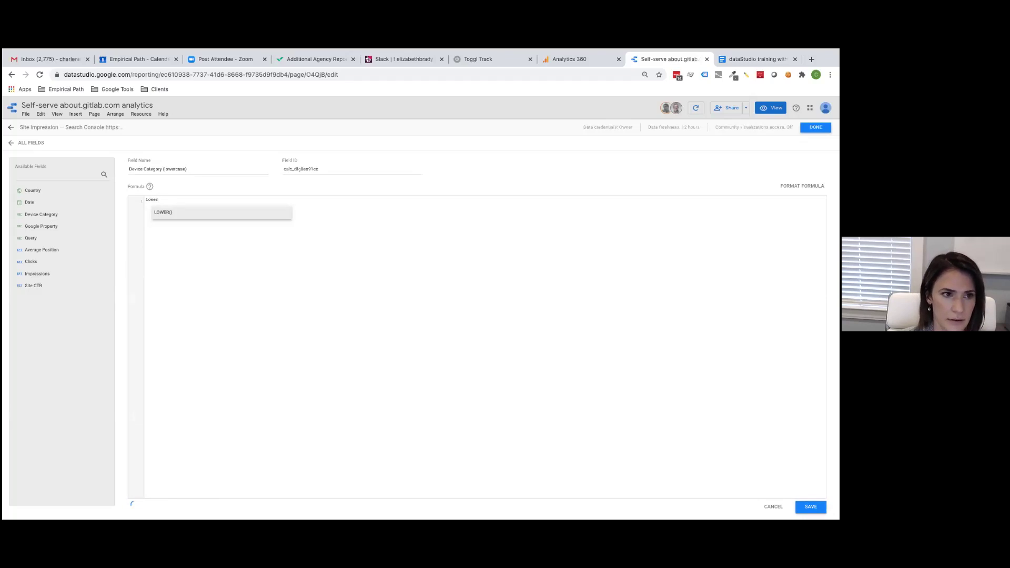
pyautogui.press('Return')
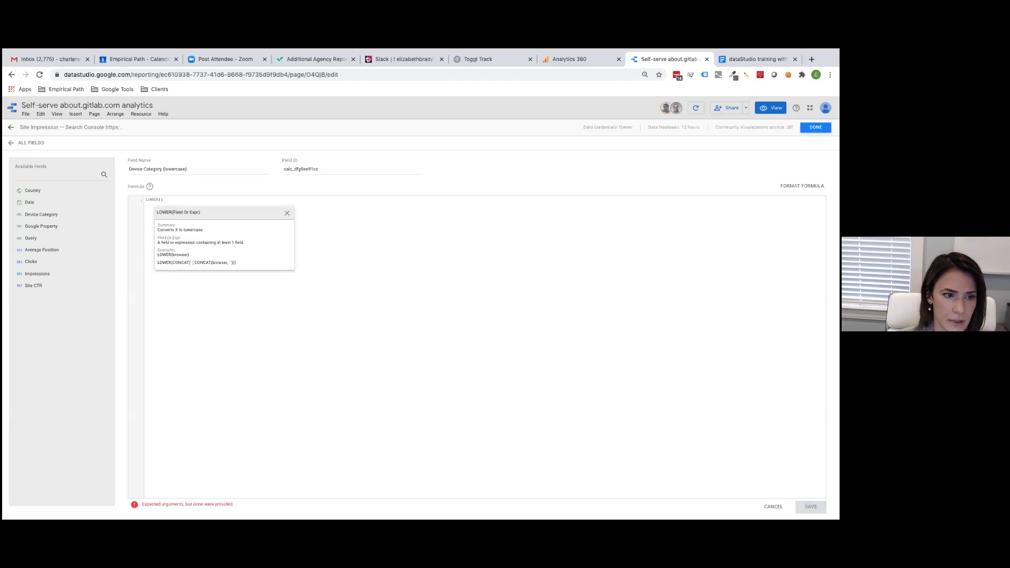
pyautogui.write('devi')
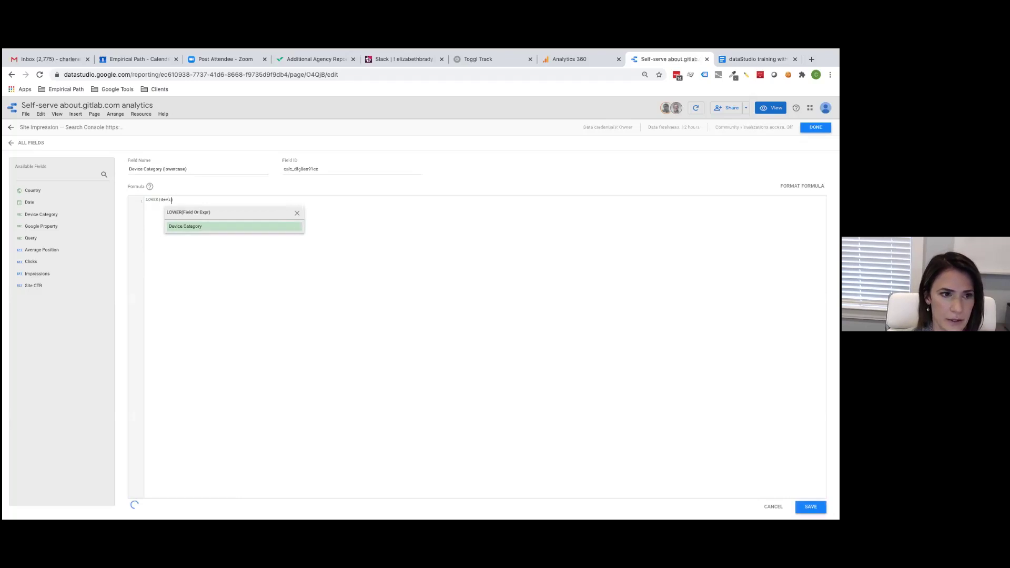
pyautogui.press('Return')
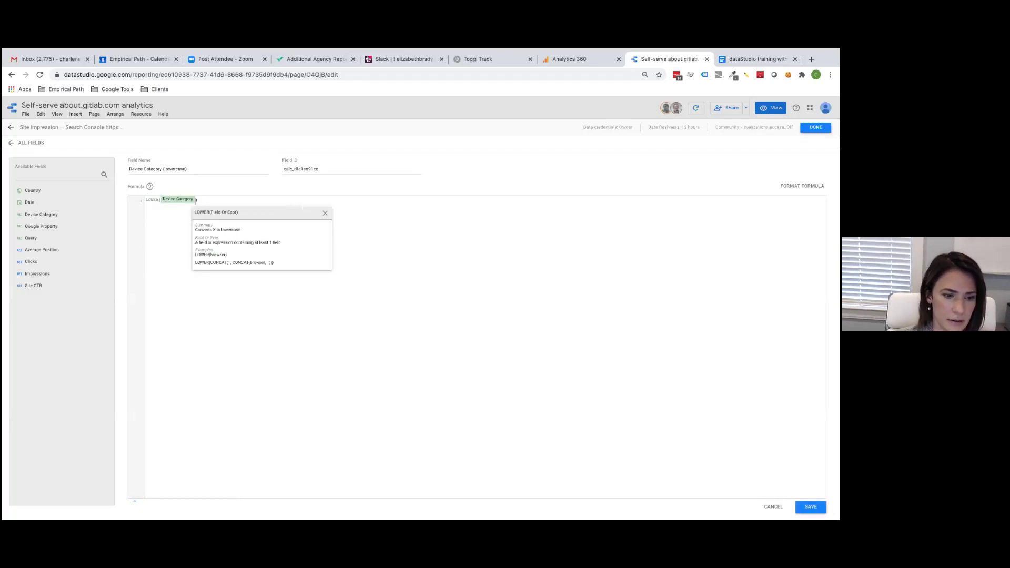
pyautogui.click(396, 251)
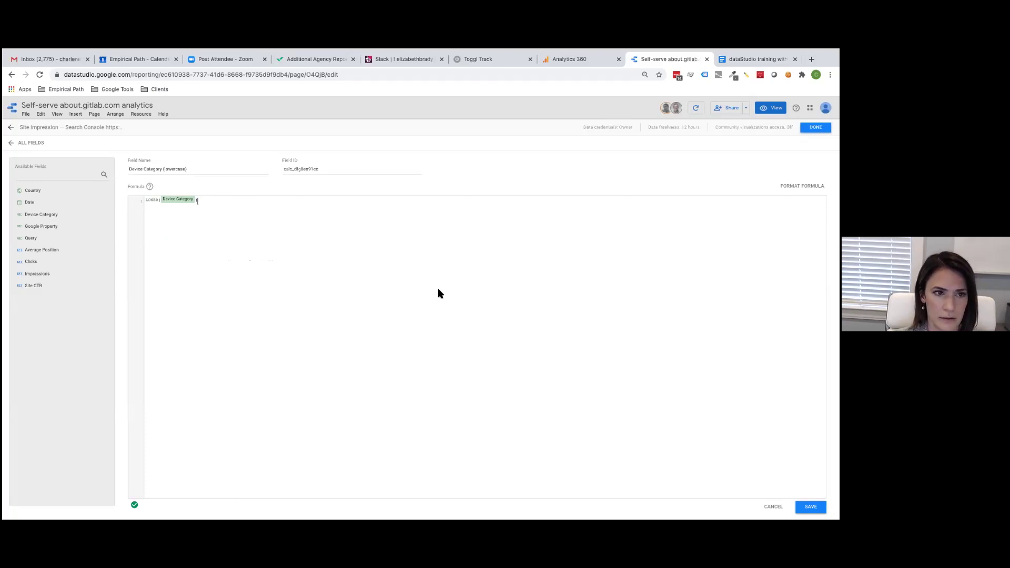
pyautogui.click(810, 507)
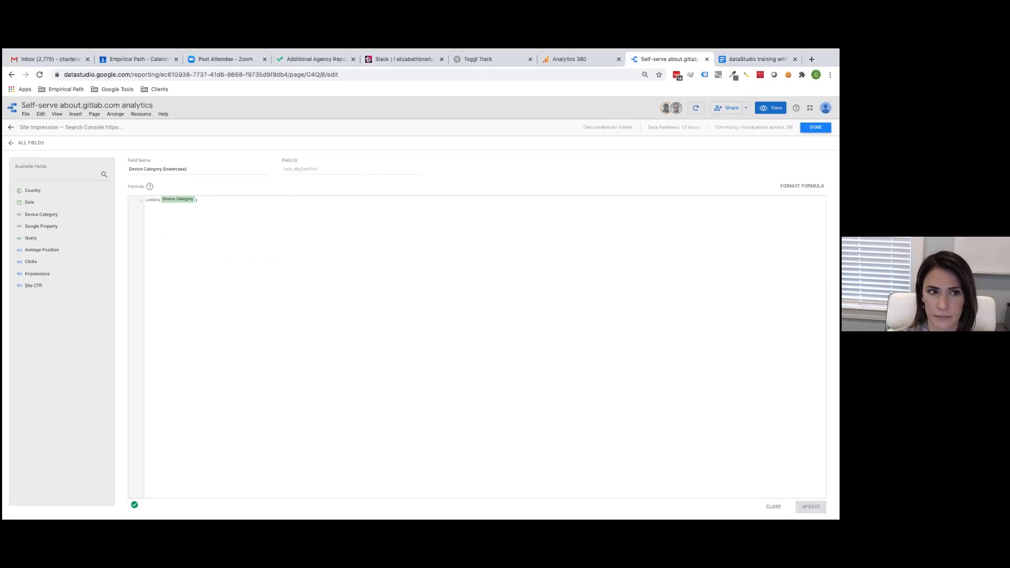
pyautogui.click(815, 127)
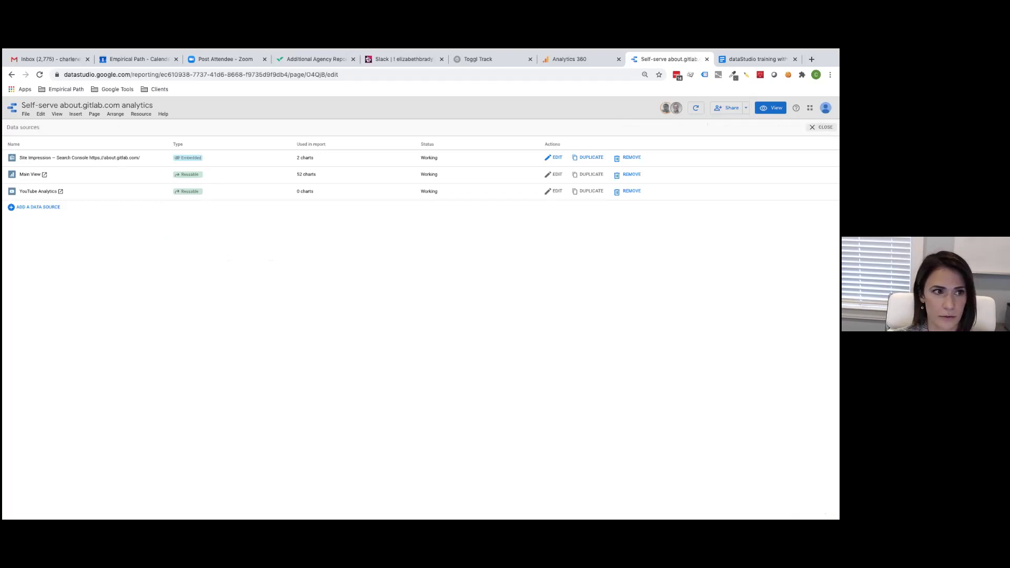
pyautogui.click(818, 127)
# Replace the blend's Search Console join key with Device Category (lowercase), save the blend, and use that field as the blended table's dimension
pyautogui.click(406, 301)
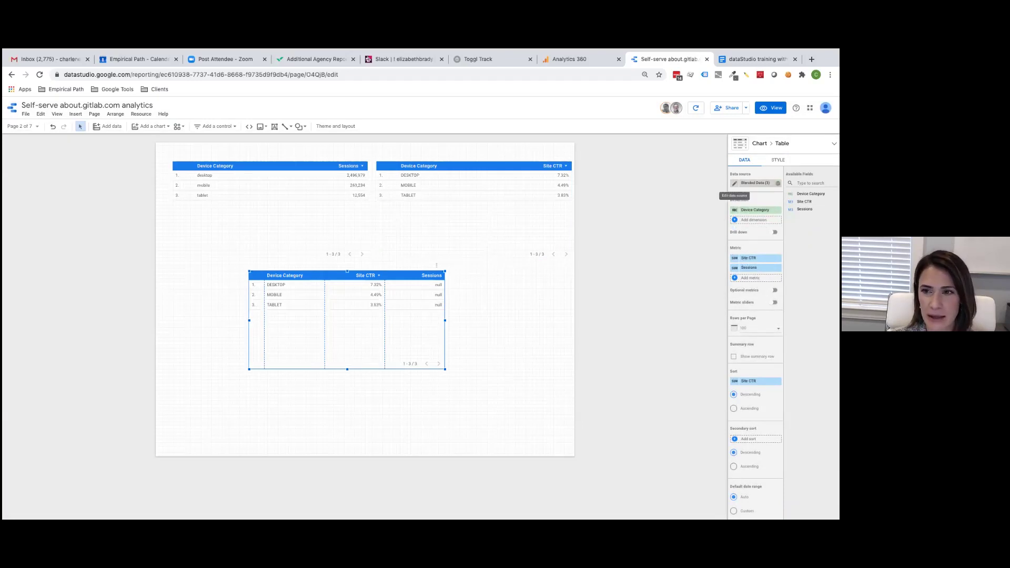
pyautogui.click(735, 184)
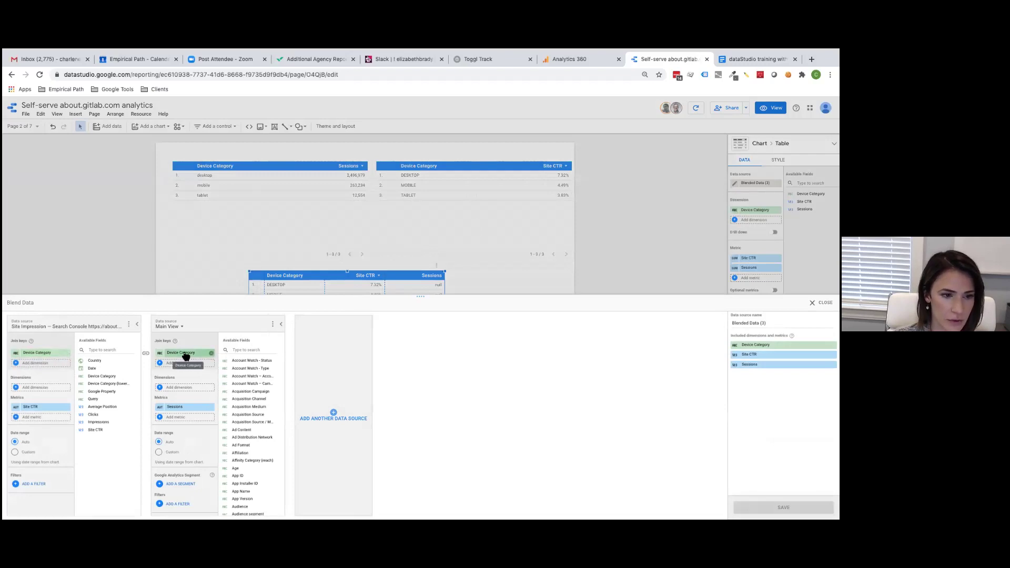
pyautogui.moveTo(72, 373); pyautogui.dragTo(42, 354)
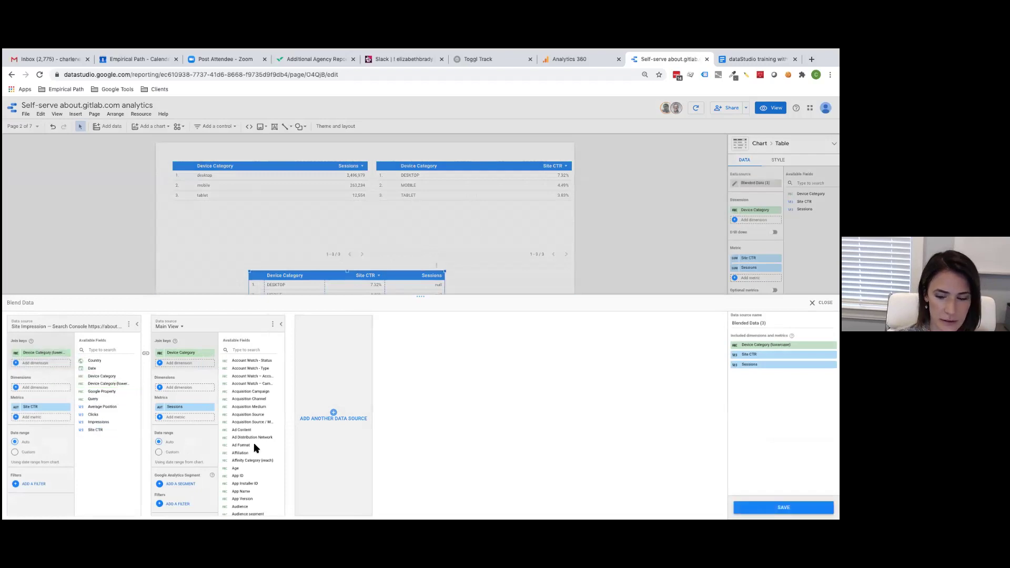
pyautogui.click(783, 507)
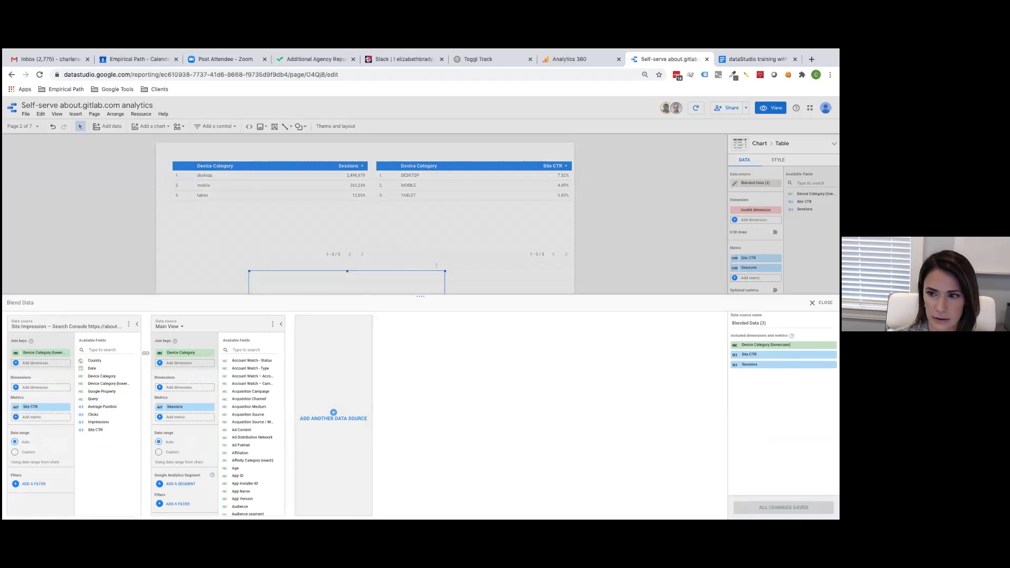
pyautogui.click(821, 302)
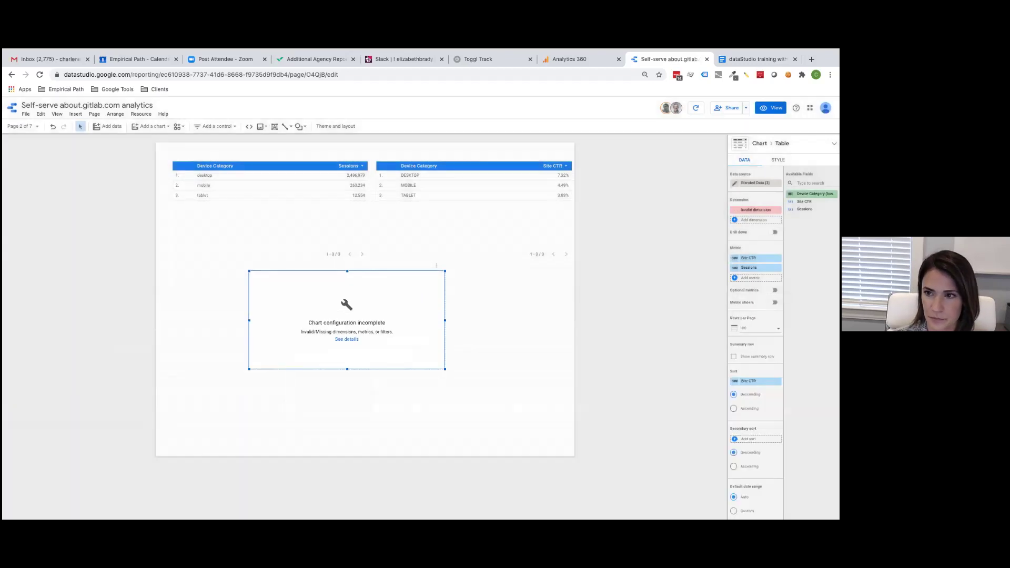
pyautogui.moveTo(813, 193); pyautogui.dragTo(757, 211)
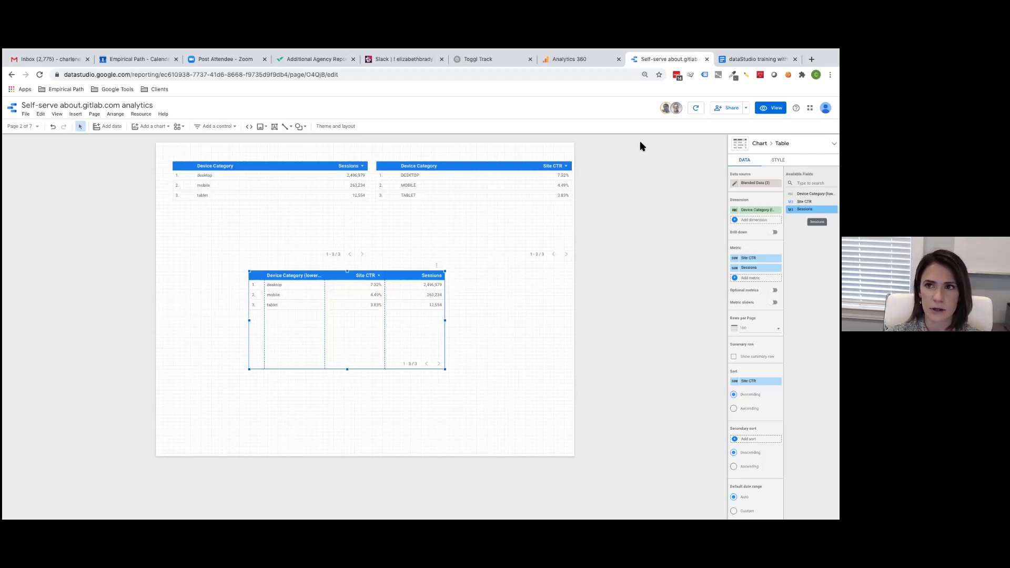
# Search the web in a new tab for "data studio function list" and look through Data Studio Help's Function list page
pyautogui.click(811, 59)
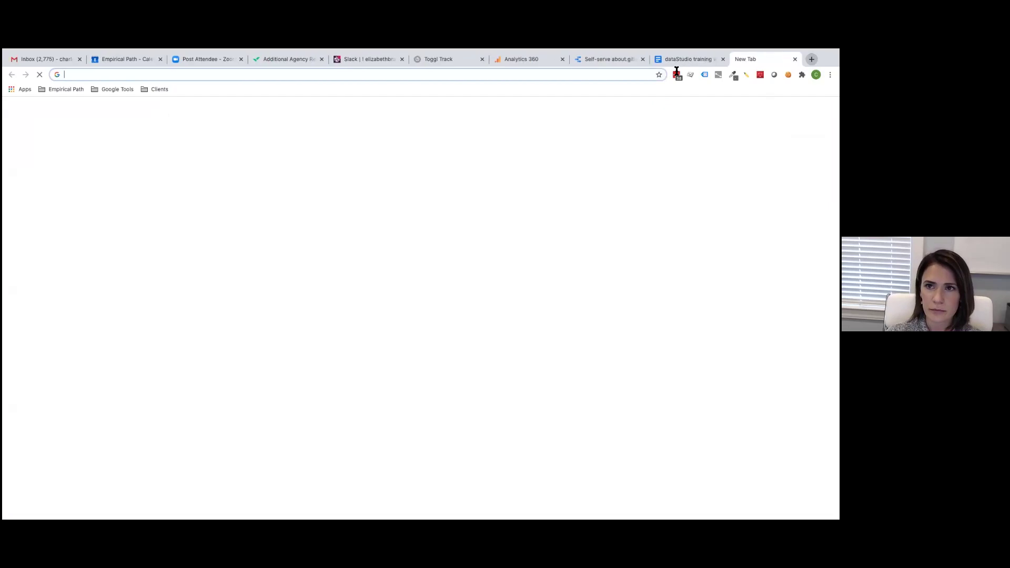
pyautogui.click(533, 77)
pyautogui.write('data')
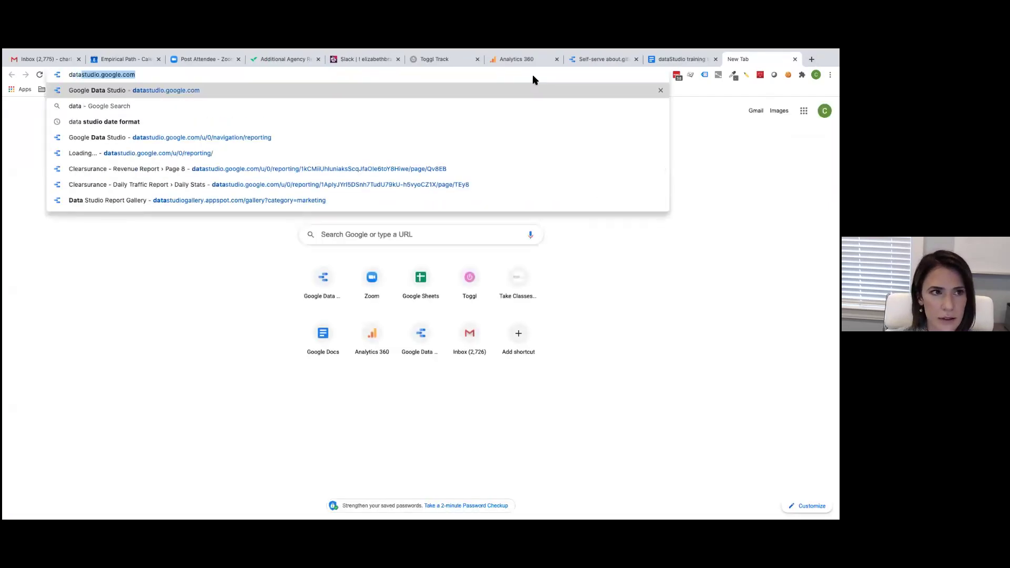
pyautogui.write(' studio ')
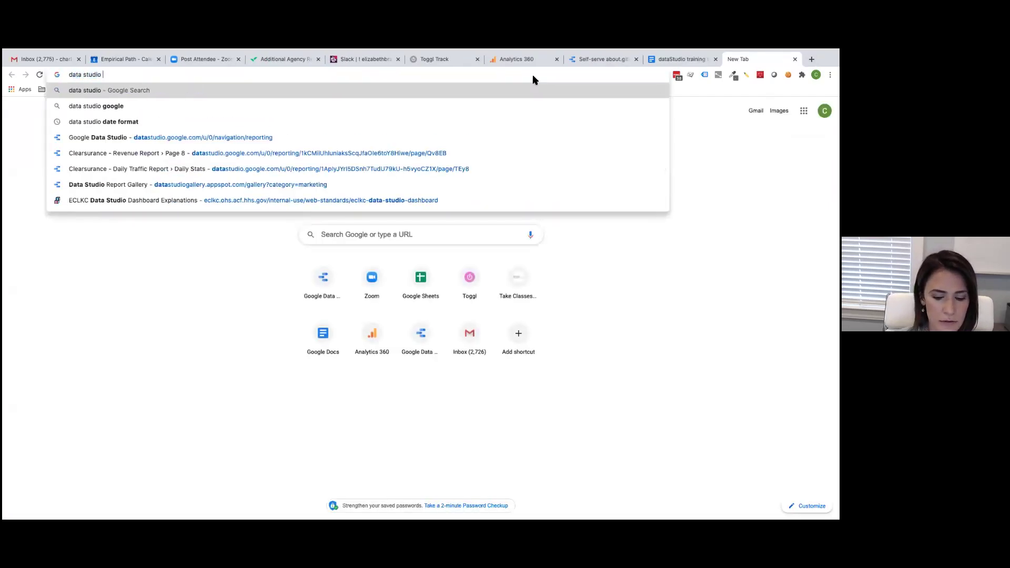
pyautogui.write('function list')
pyautogui.press('Return')
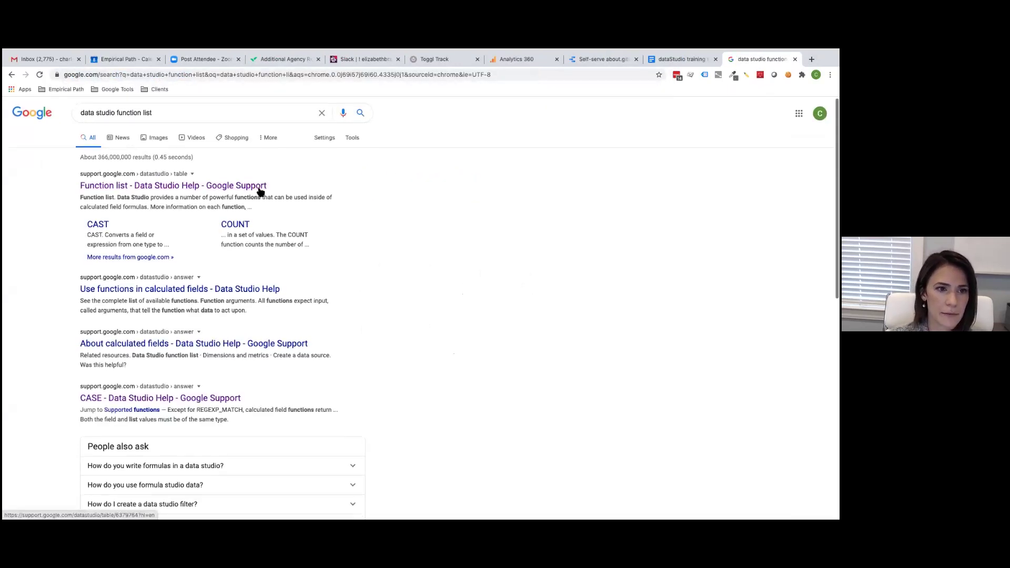
pyautogui.click(261, 188)
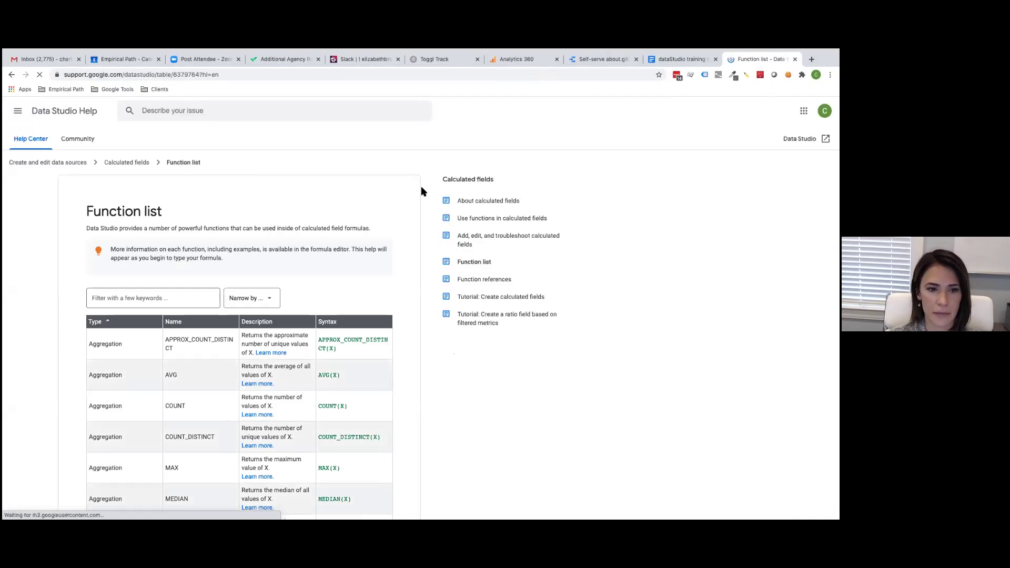
pyautogui.scroll(-2, 405, 204)
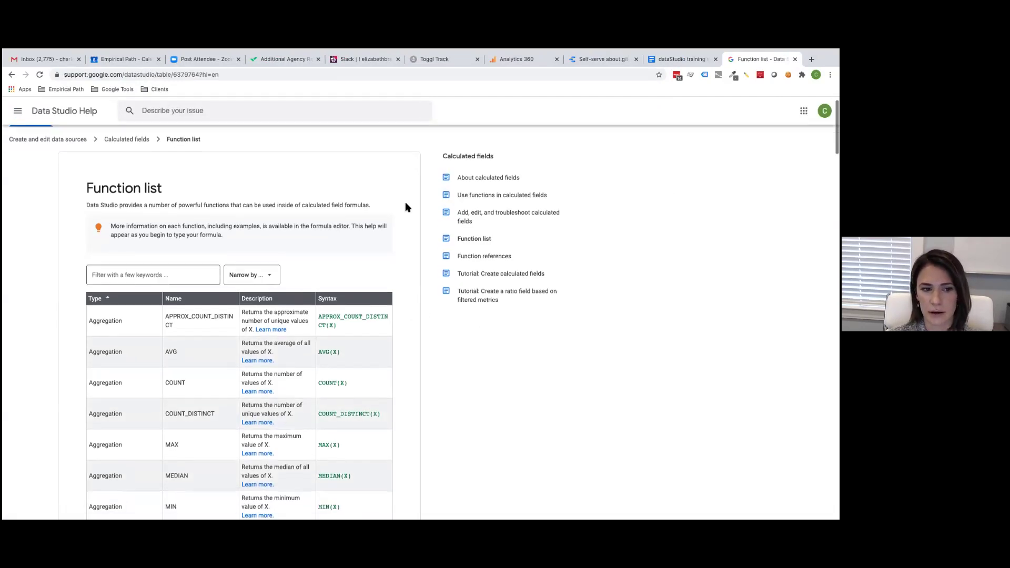
pyautogui.scroll(-1, 406, 207)
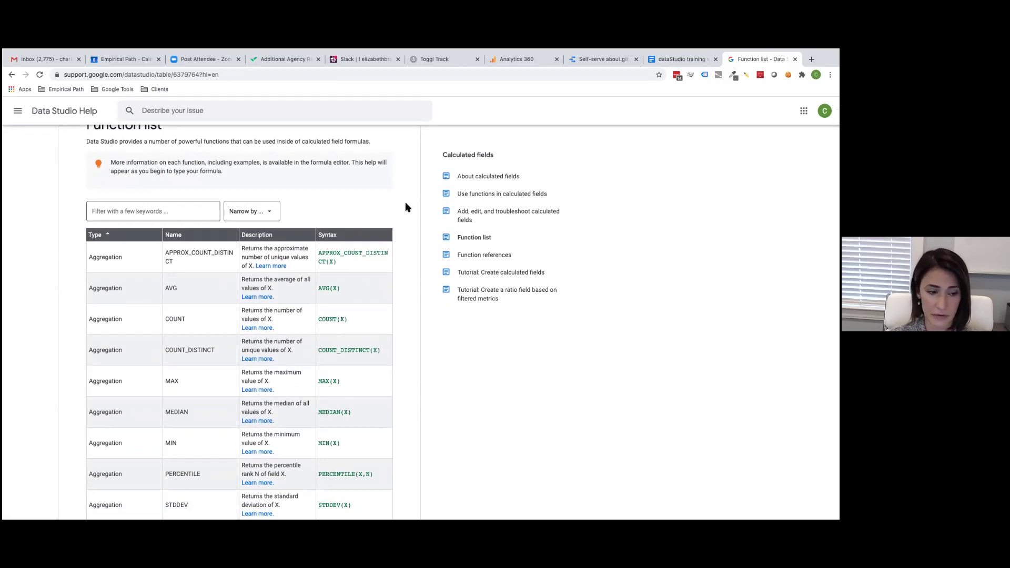
pyautogui.scroll(-5, 405, 208)
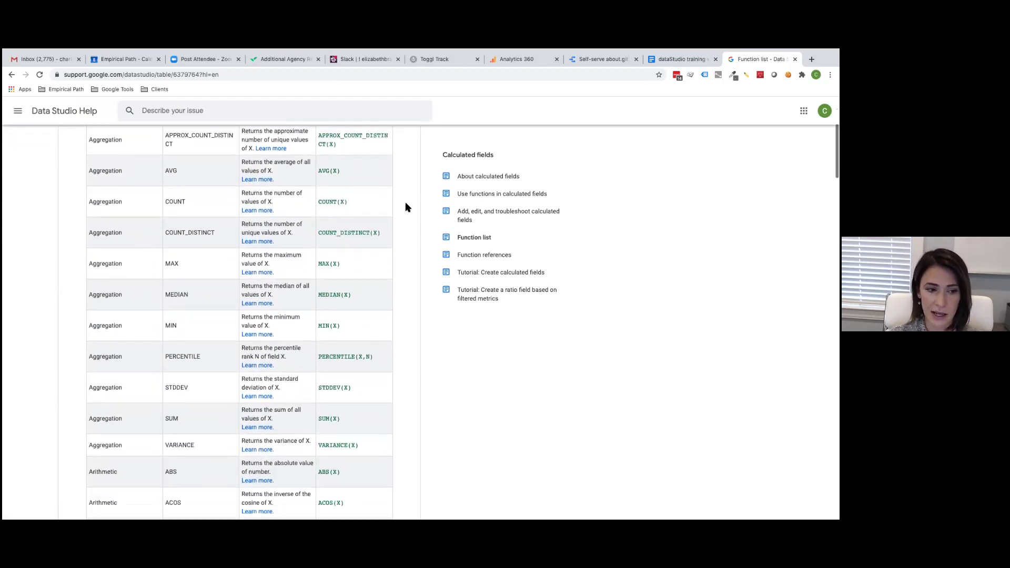
pyautogui.scroll(-4, 405, 208)
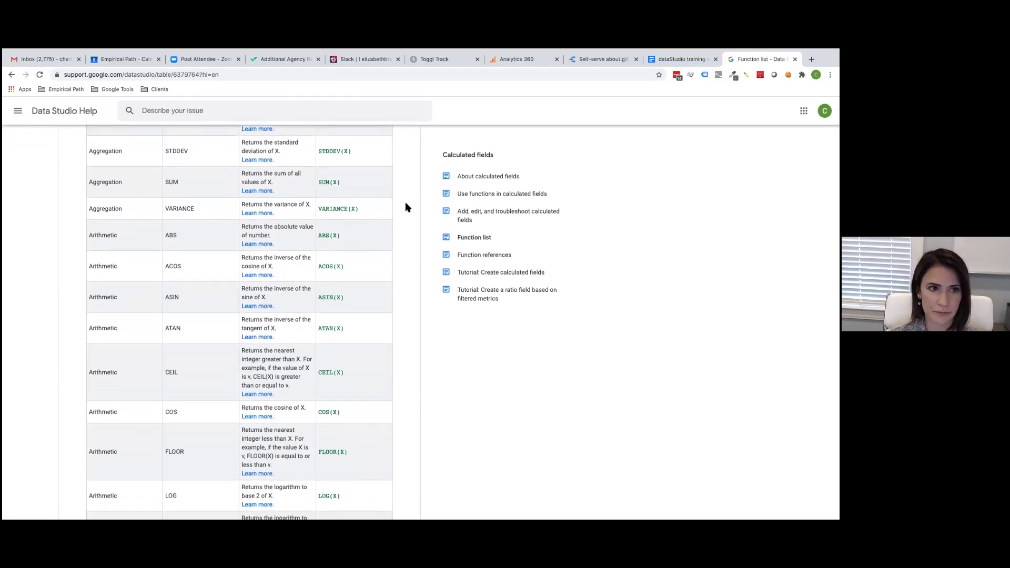
# Check the remaining questions in the dataStudio training document and return to the report
pyautogui.click(604, 60)
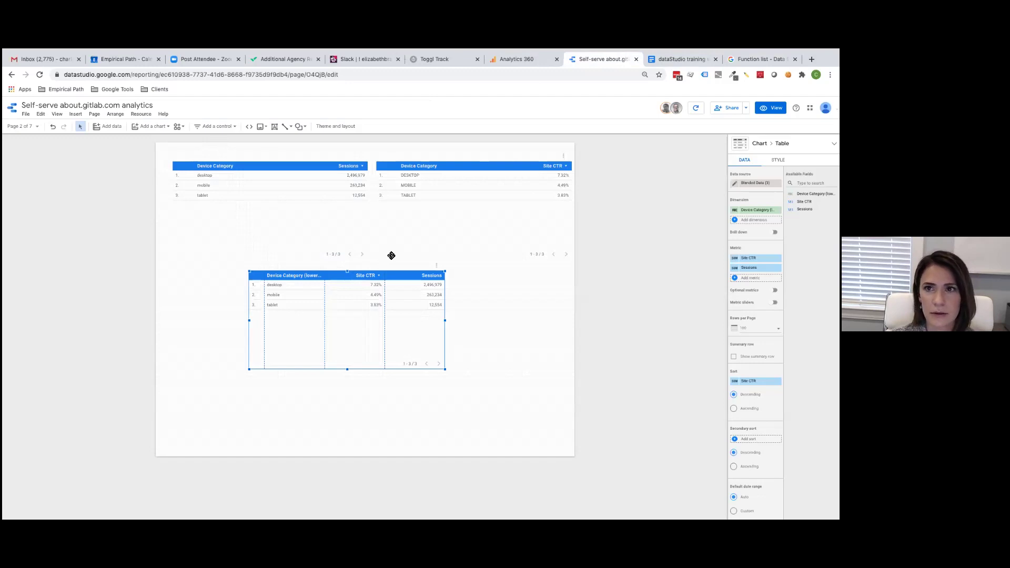
pyautogui.click(673, 62)
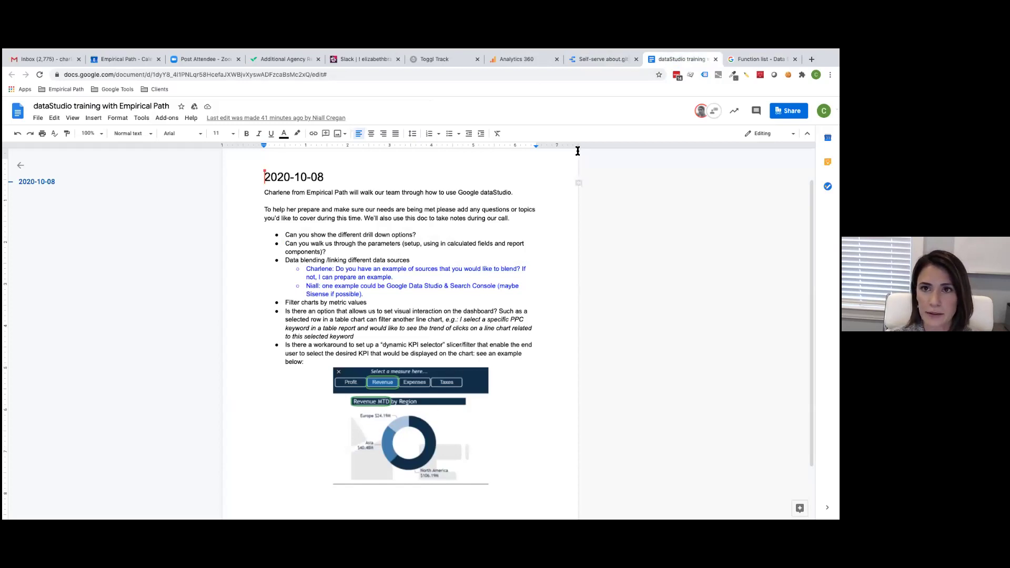
pyautogui.click(588, 61)
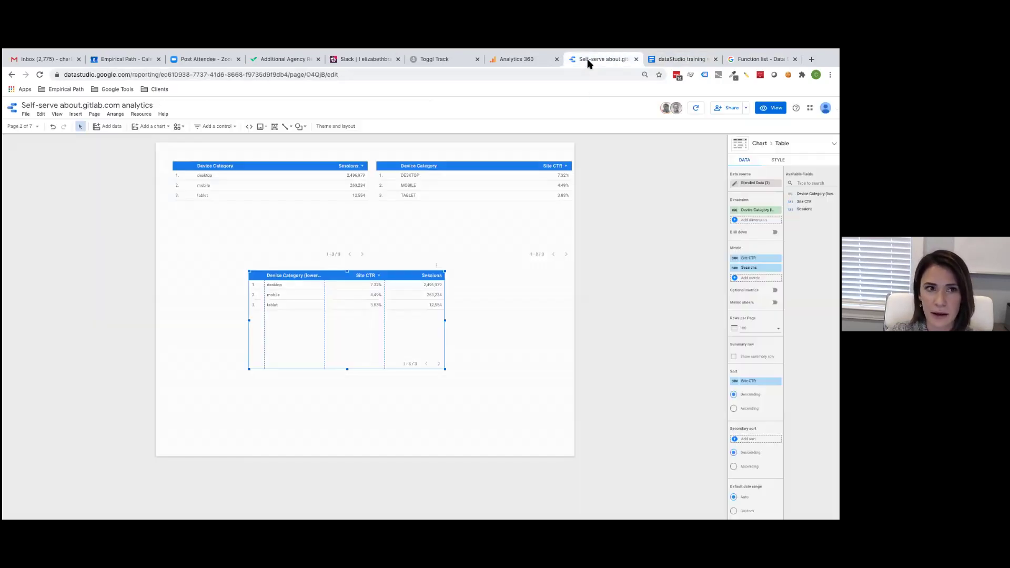
# Go to the report page "about.gitlab.com – all pages" and select the Sessions time series chart
pyautogui.click(35, 128)
pyautogui.click(37, 159)
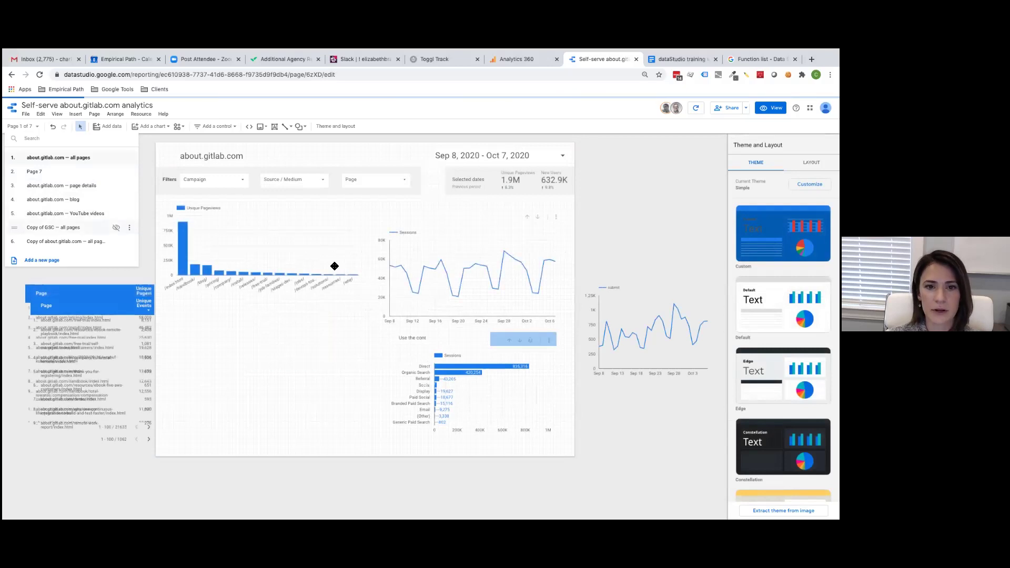
pyautogui.click(461, 252)
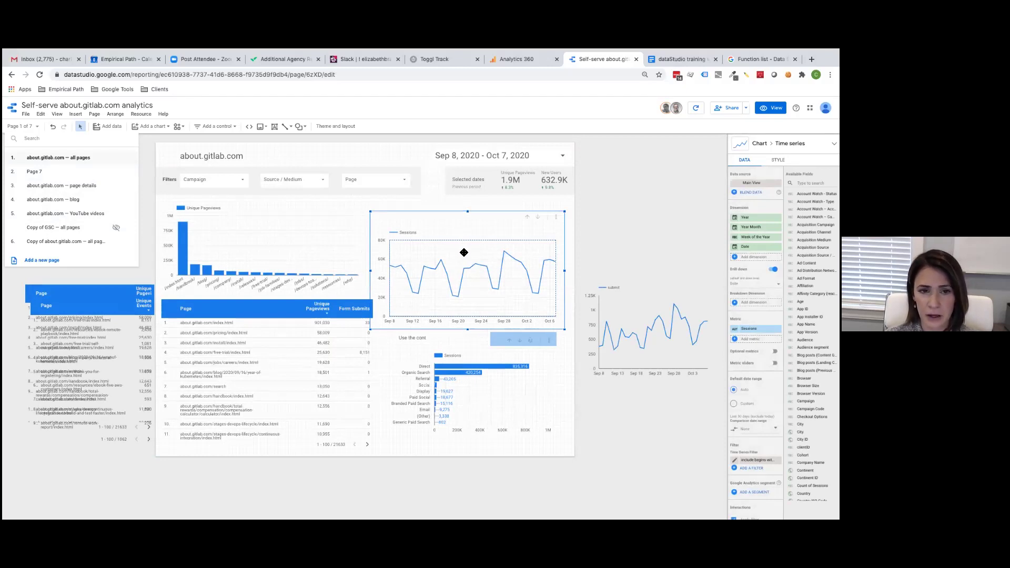
pyautogui.click(360, 210)
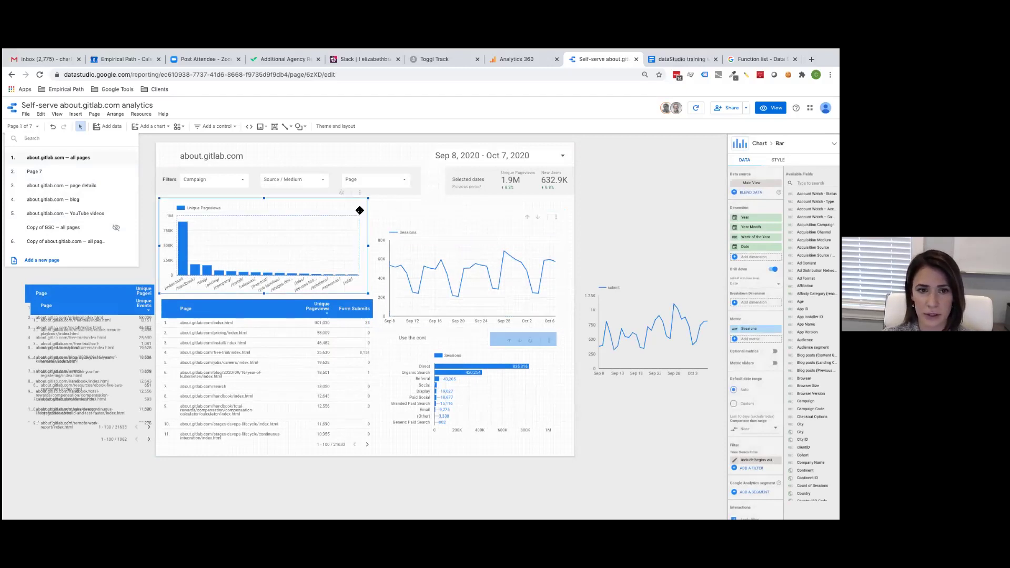
pyautogui.click(392, 207)
pyautogui.click(440, 244)
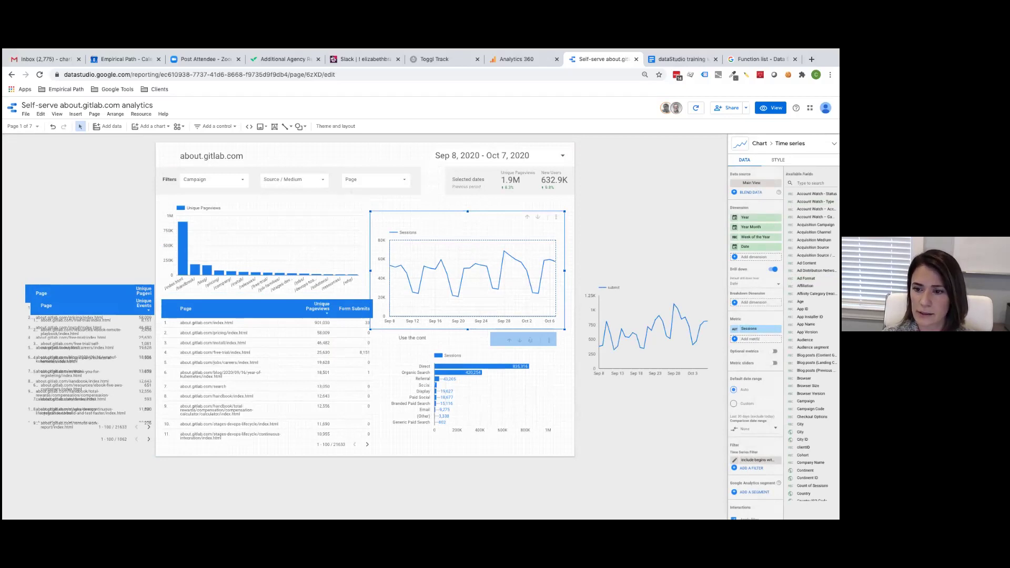
# Enable optional metrics on the Sessions time series chart and add Users and Bounce Rate to them
pyautogui.click(775, 351)
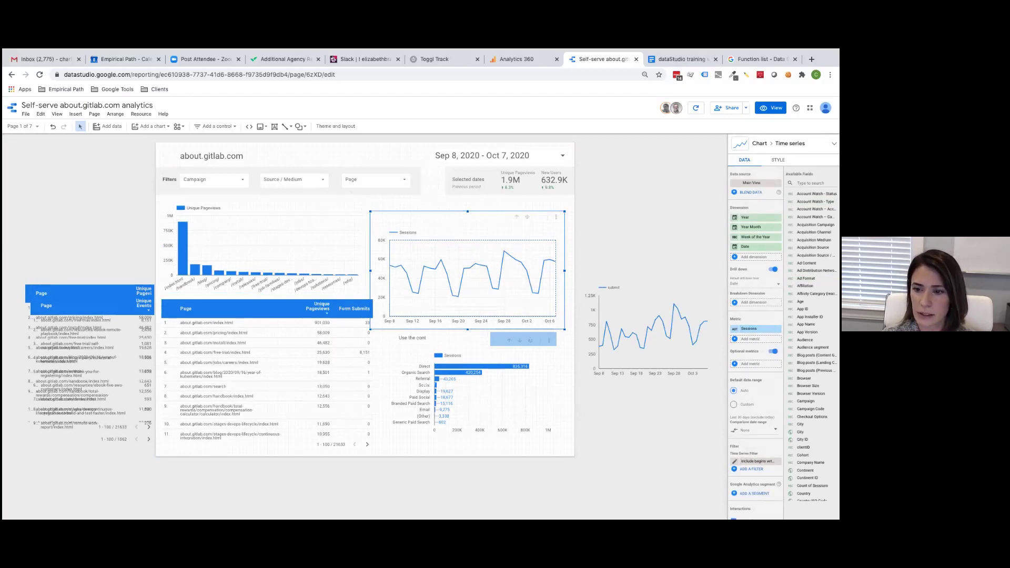
pyautogui.click(809, 182)
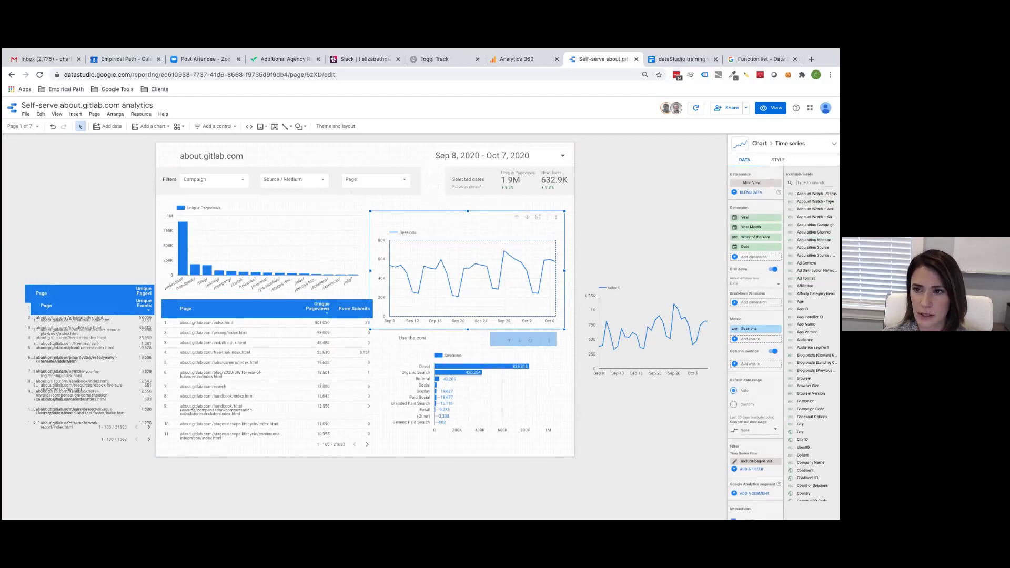
pyautogui.write('user')
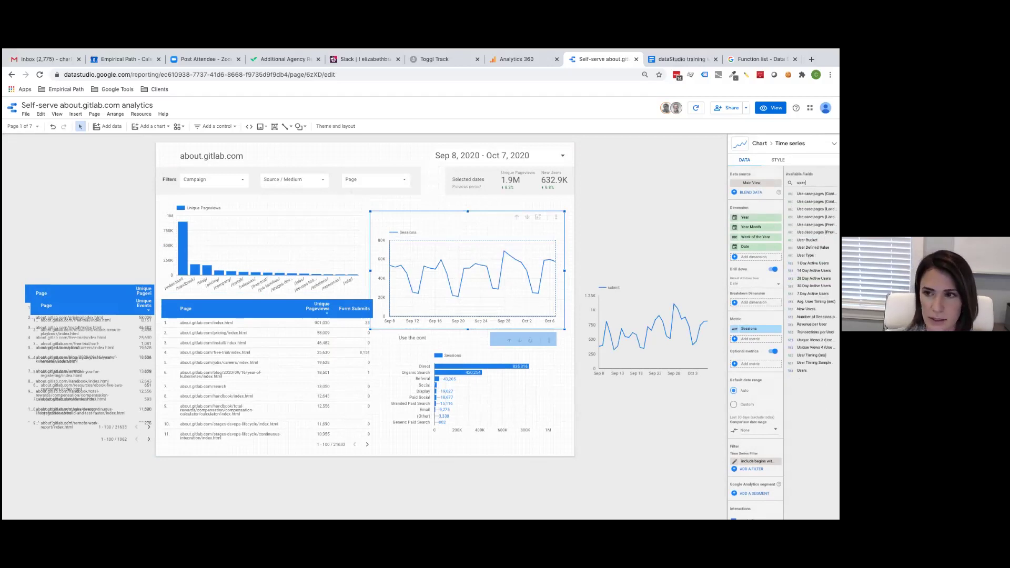
pyautogui.moveTo(801, 309); pyautogui.dragTo(739, 363)
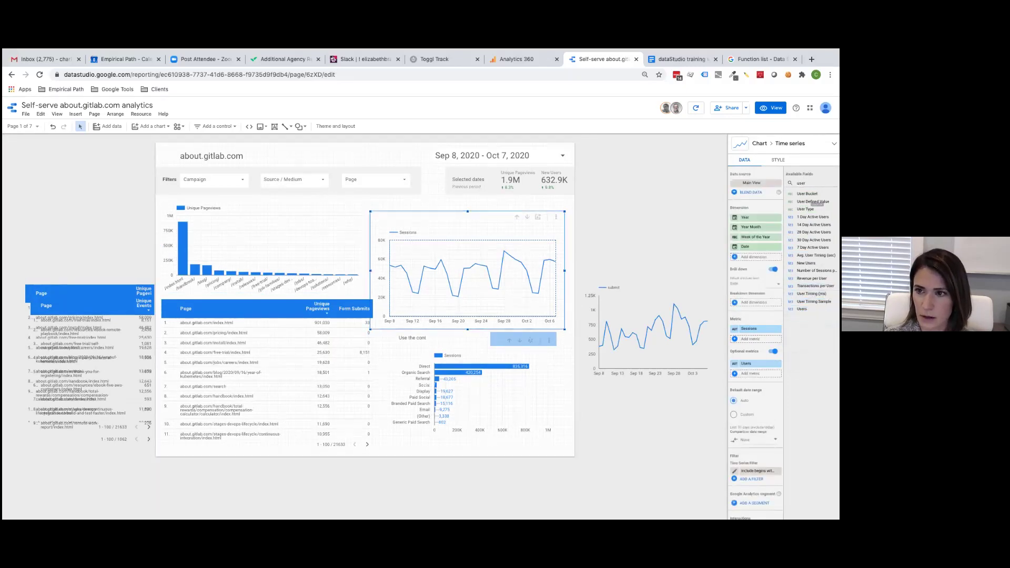
pyautogui.write('bounce')
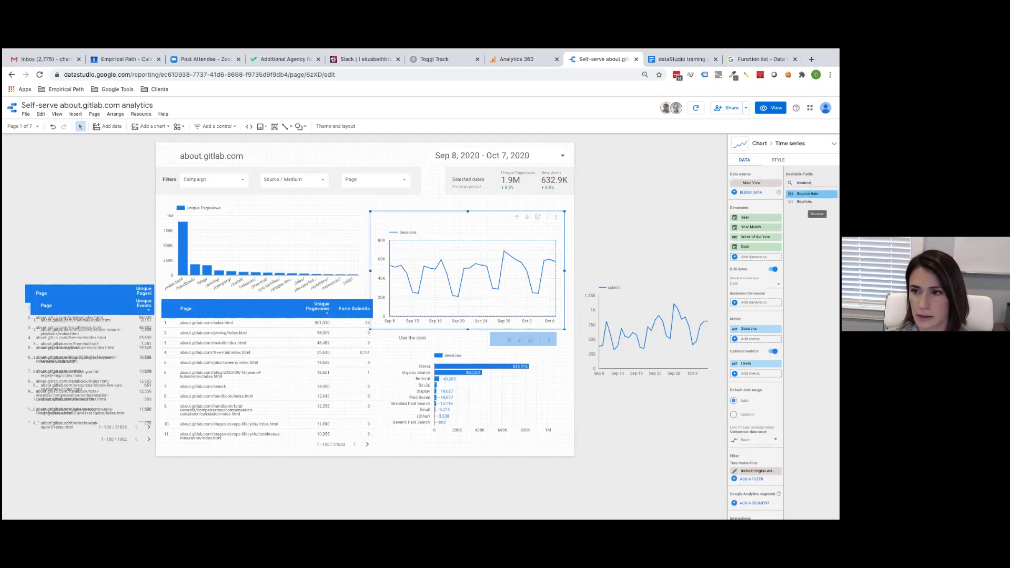
pyautogui.moveTo(807, 194); pyautogui.dragTo(776, 372)
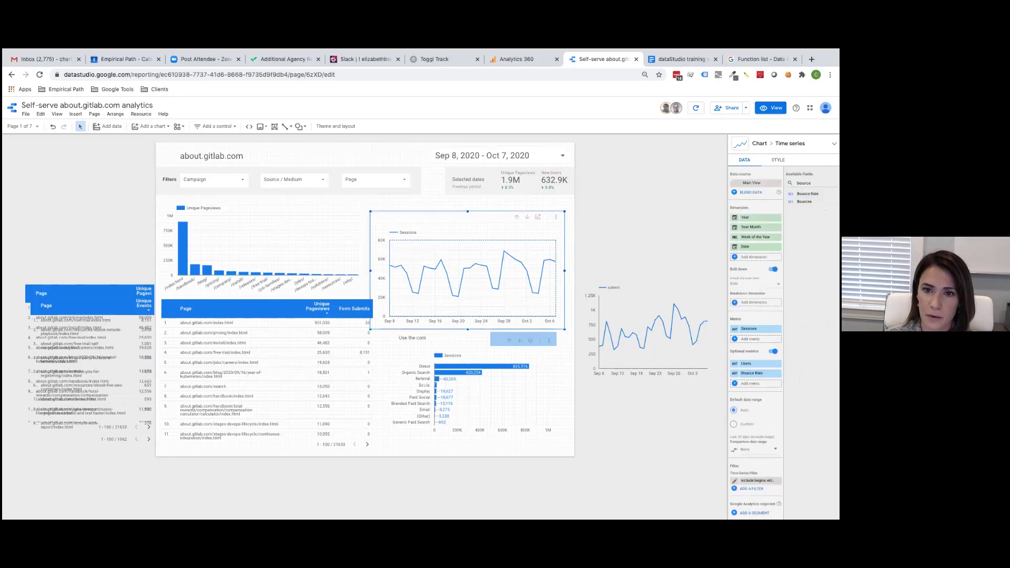
# Switch the report to view mode and open the Sessions time series chart's list of selectable metrics
pyautogui.click(771, 108)
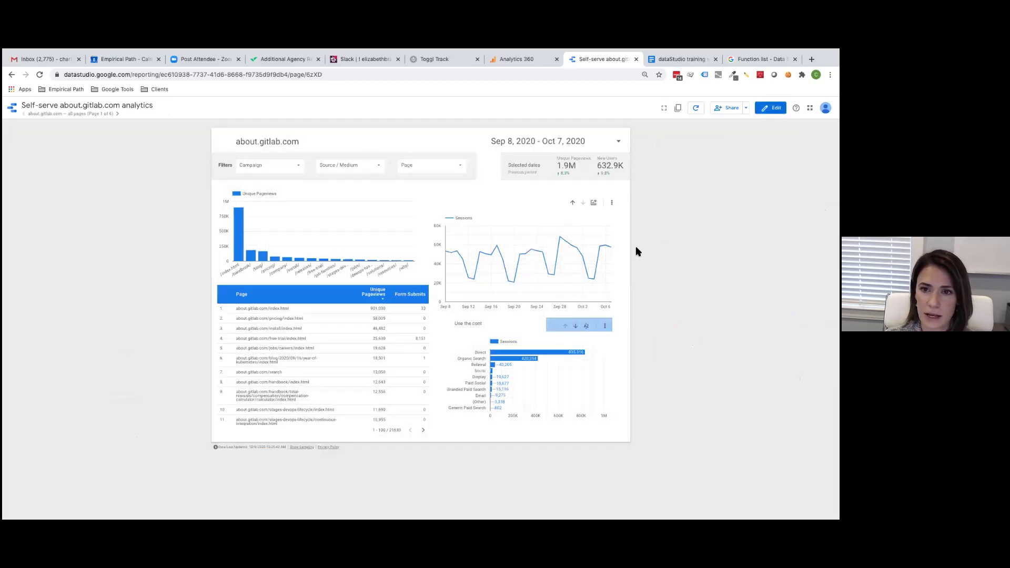
pyautogui.click(595, 203)
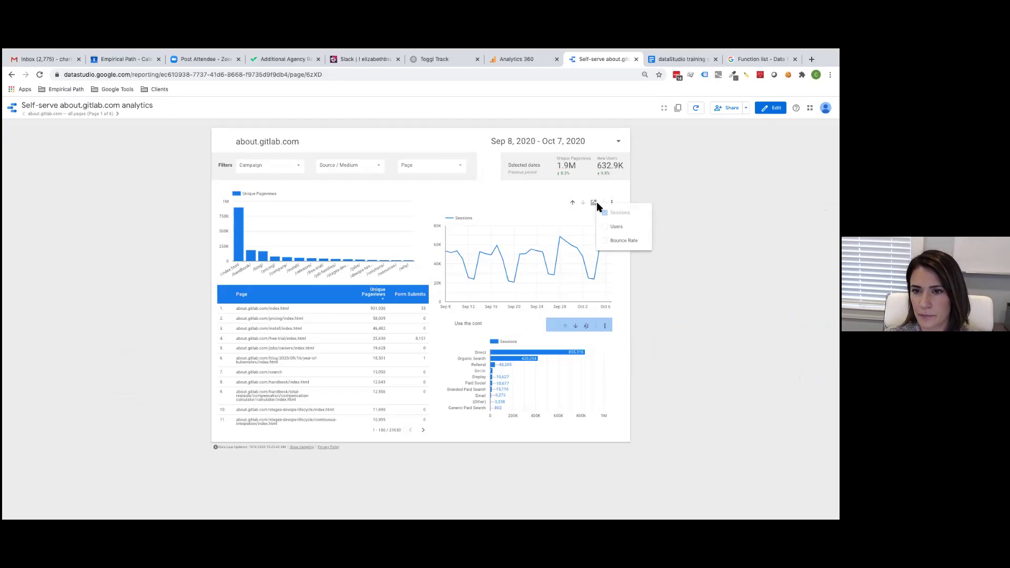